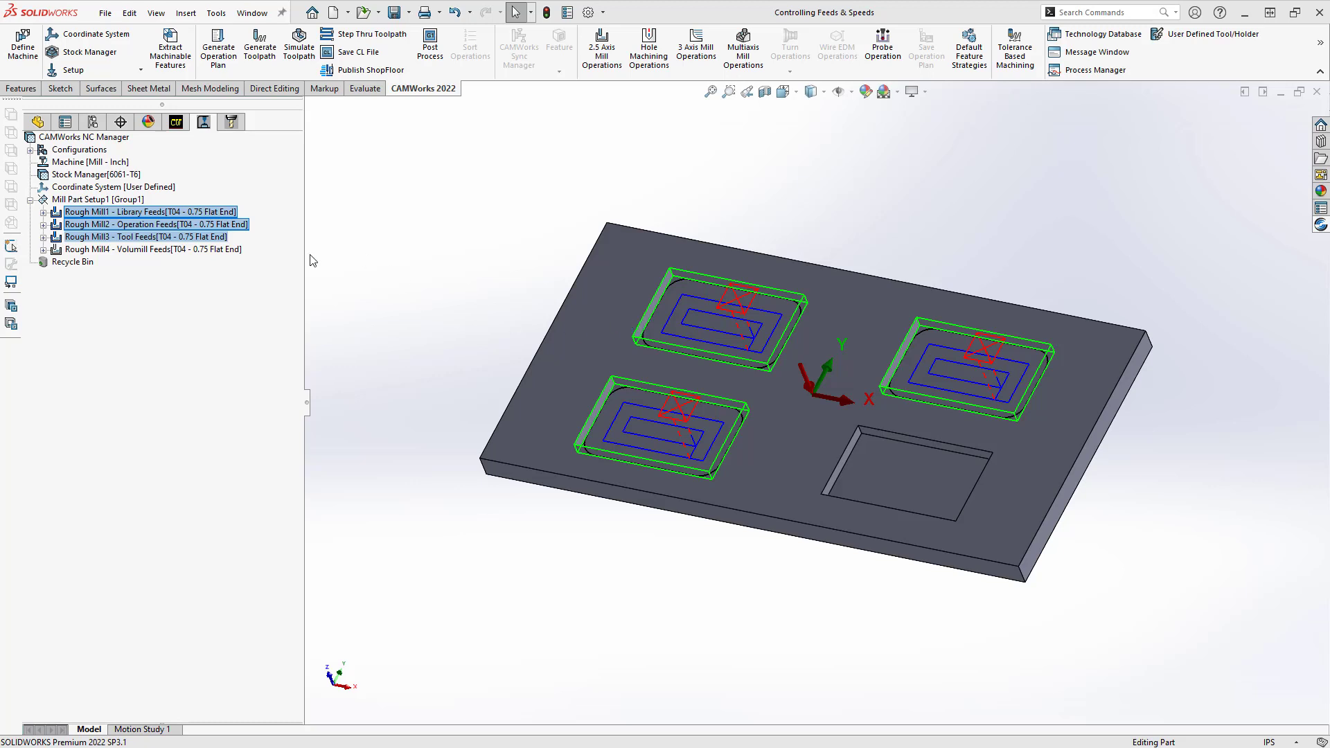
# Step: Review the feed and speed settings of Rough Mill1, including the available Defined by options and stock material, and close the parameters unchanged
pyautogui.click(109, 213)
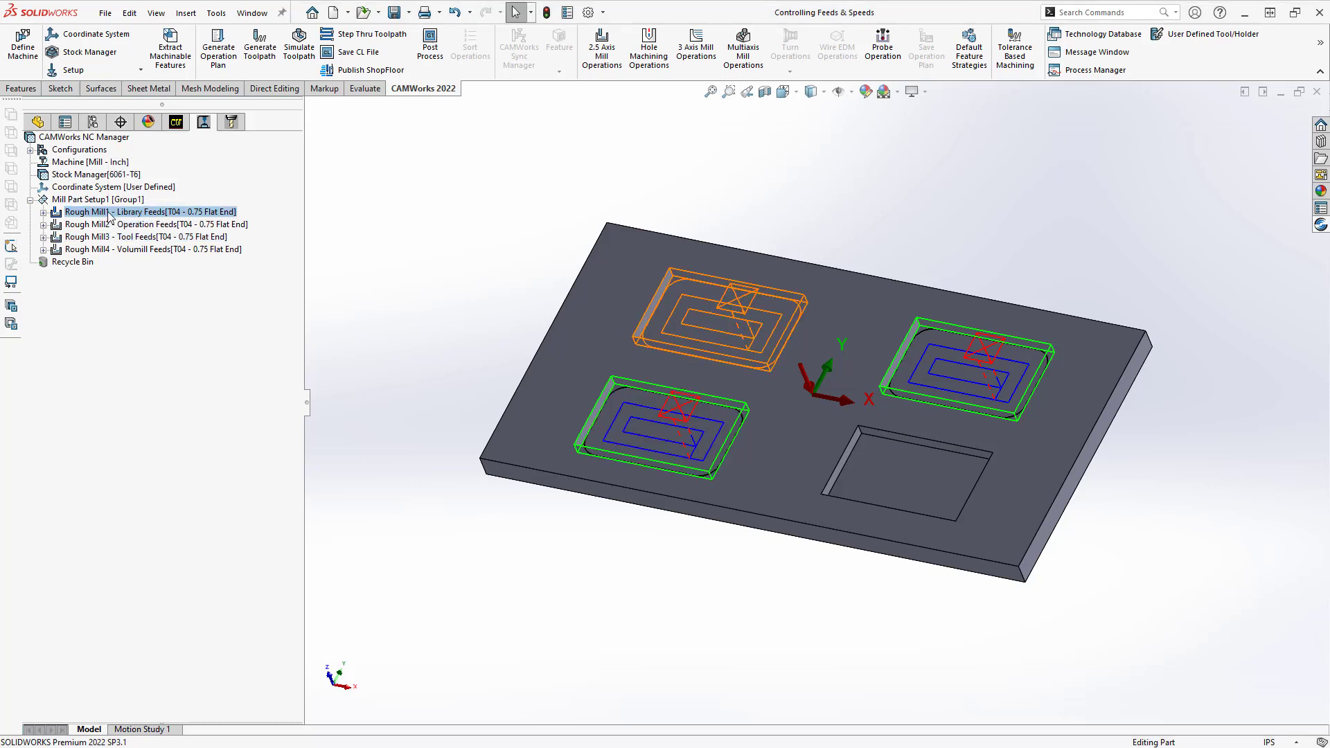
pyautogui.doubleClick(110, 212)
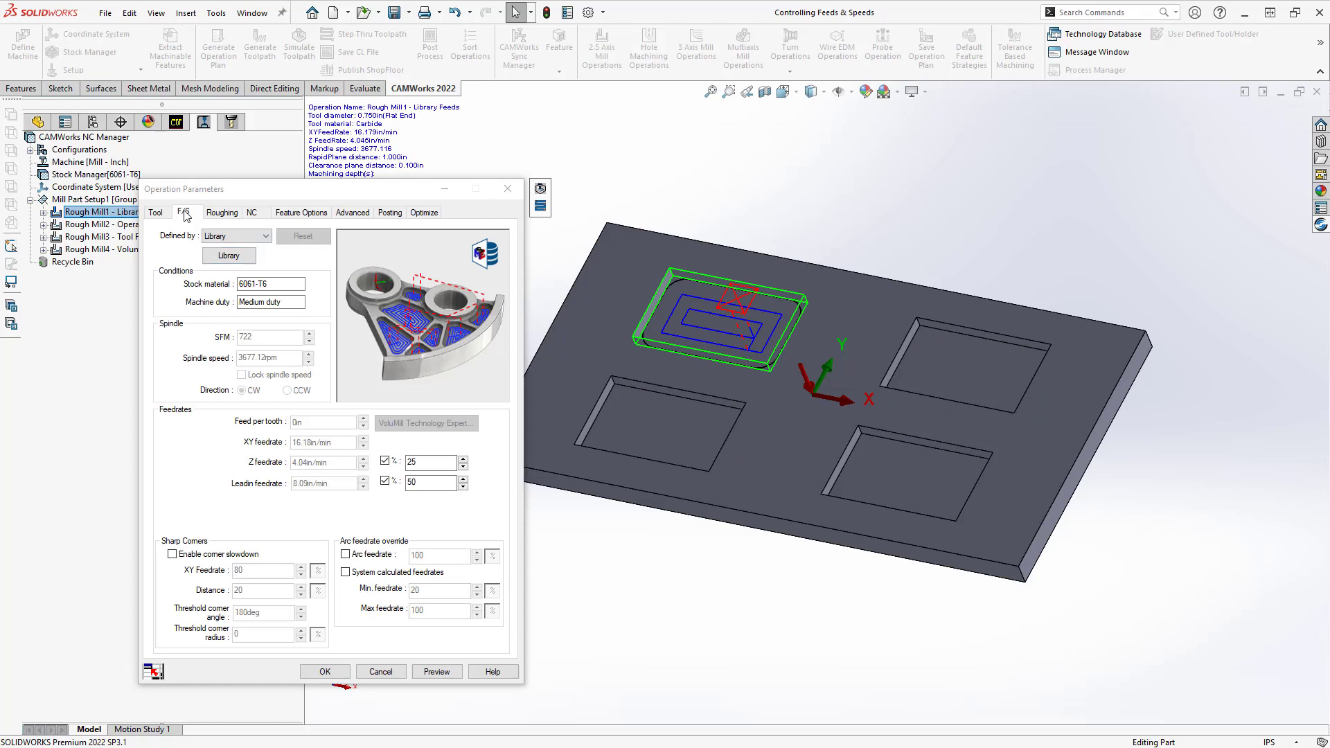
pyautogui.click(253, 238)
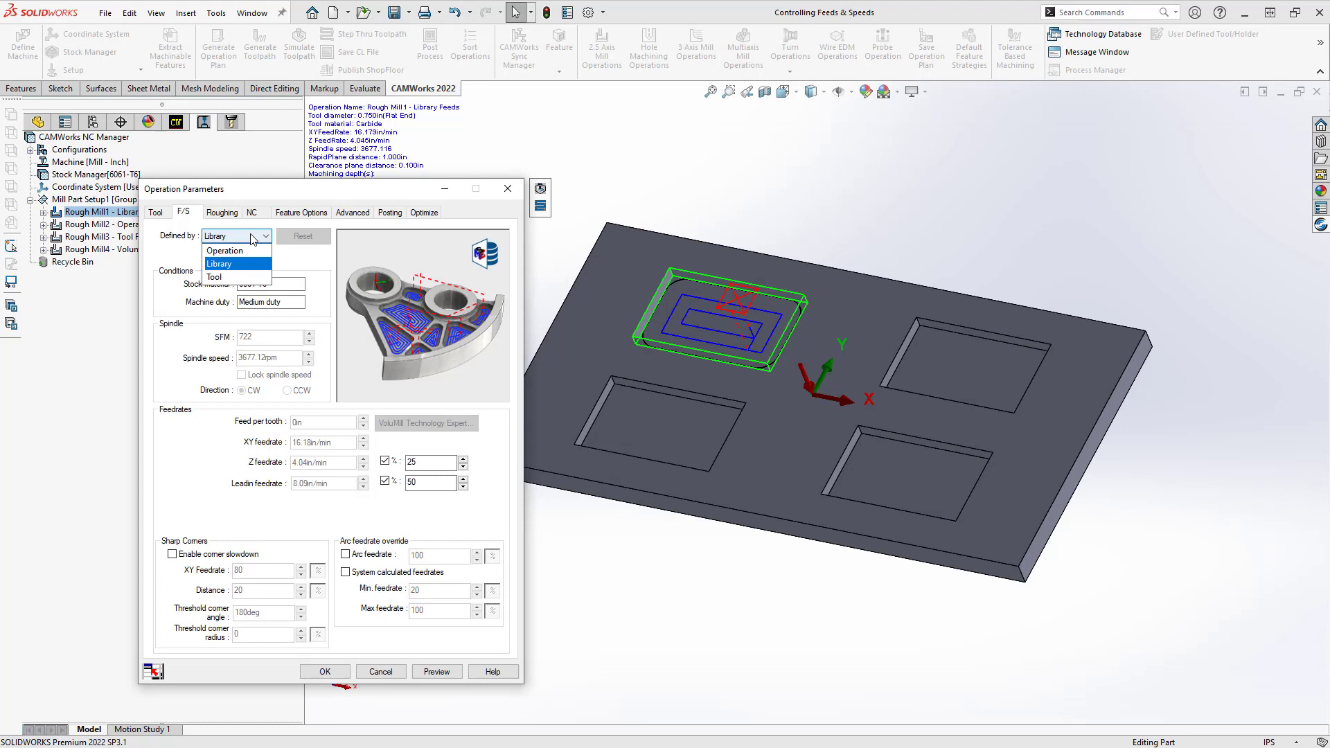
pyautogui.click(175, 245)
pyautogui.moveTo(191, 191); pyautogui.dragTo(226, 199)
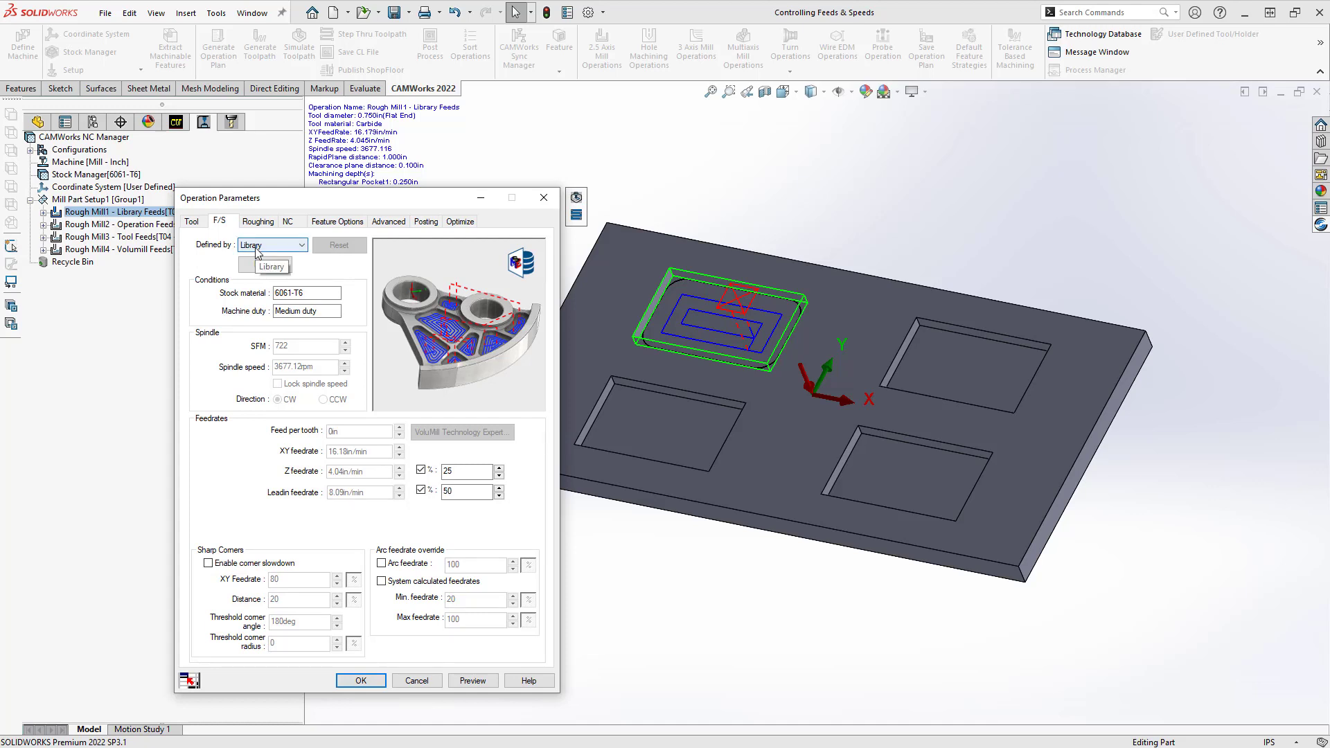
pyautogui.click(286, 293)
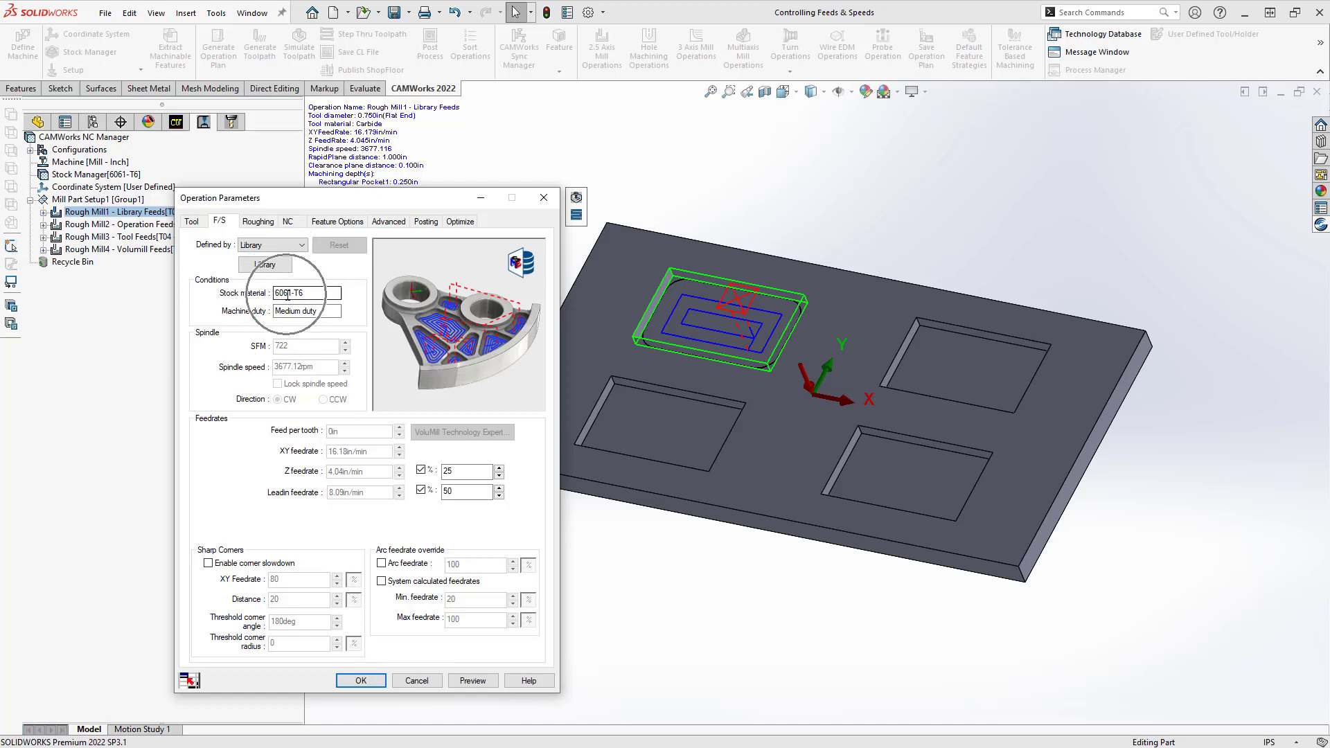
pyautogui.click(72, 174)
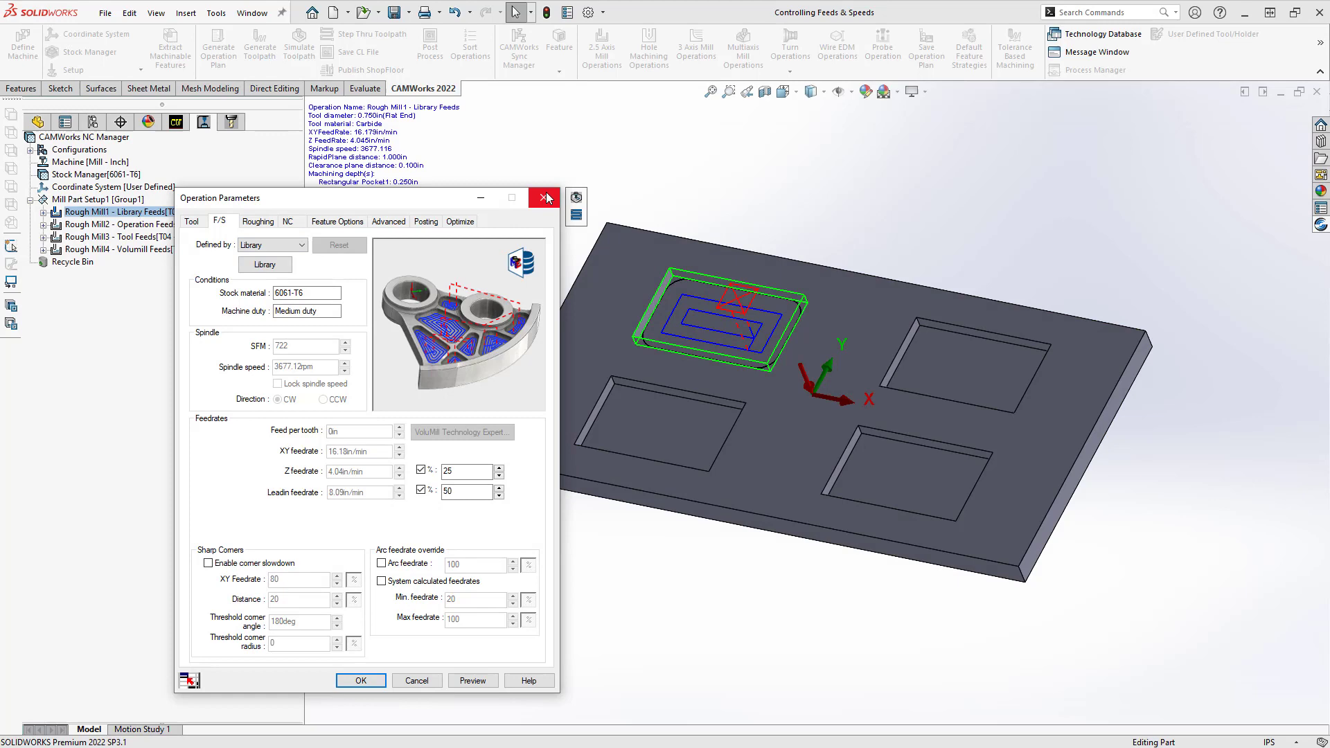
pyautogui.click(544, 197)
# Step: Inspect the stock material and the list of available materials in the Stock Manager, leaving without changes
pyautogui.click(104, 174)
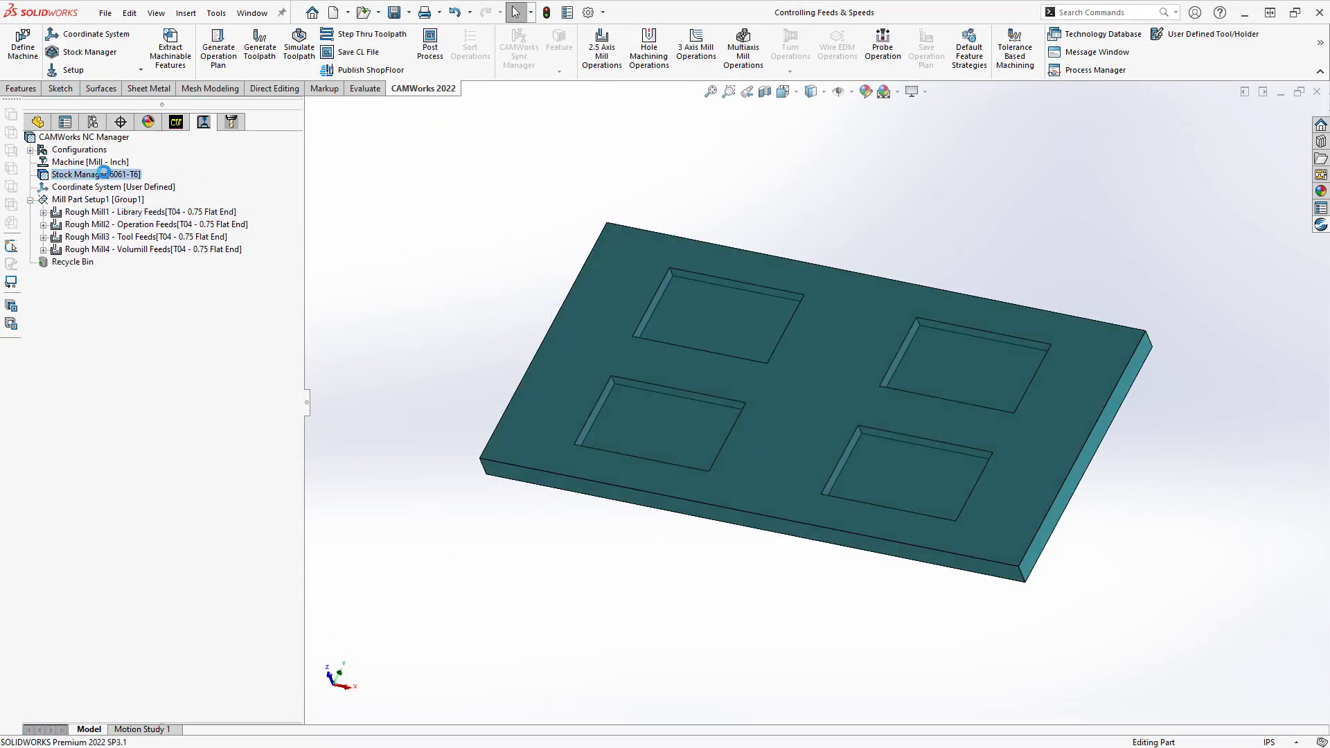
pyautogui.doubleClick(104, 174)
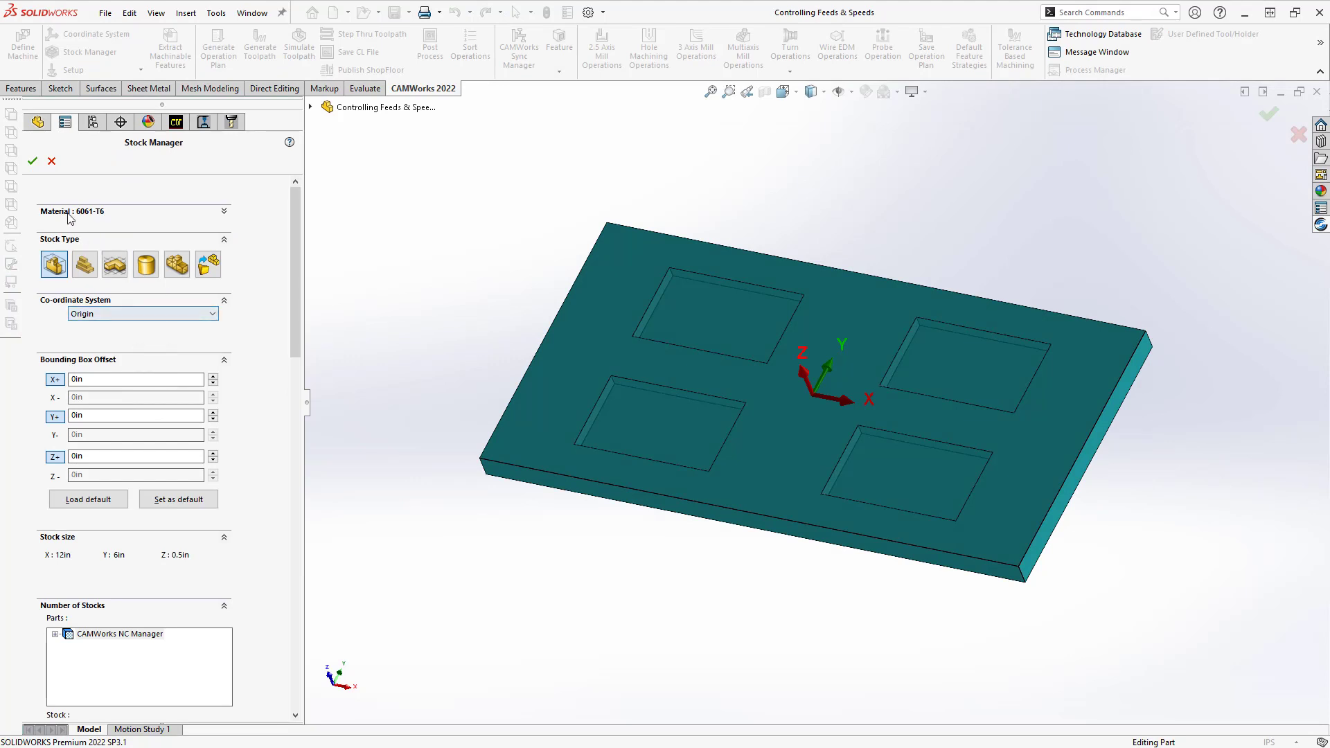
pyautogui.click(223, 210)
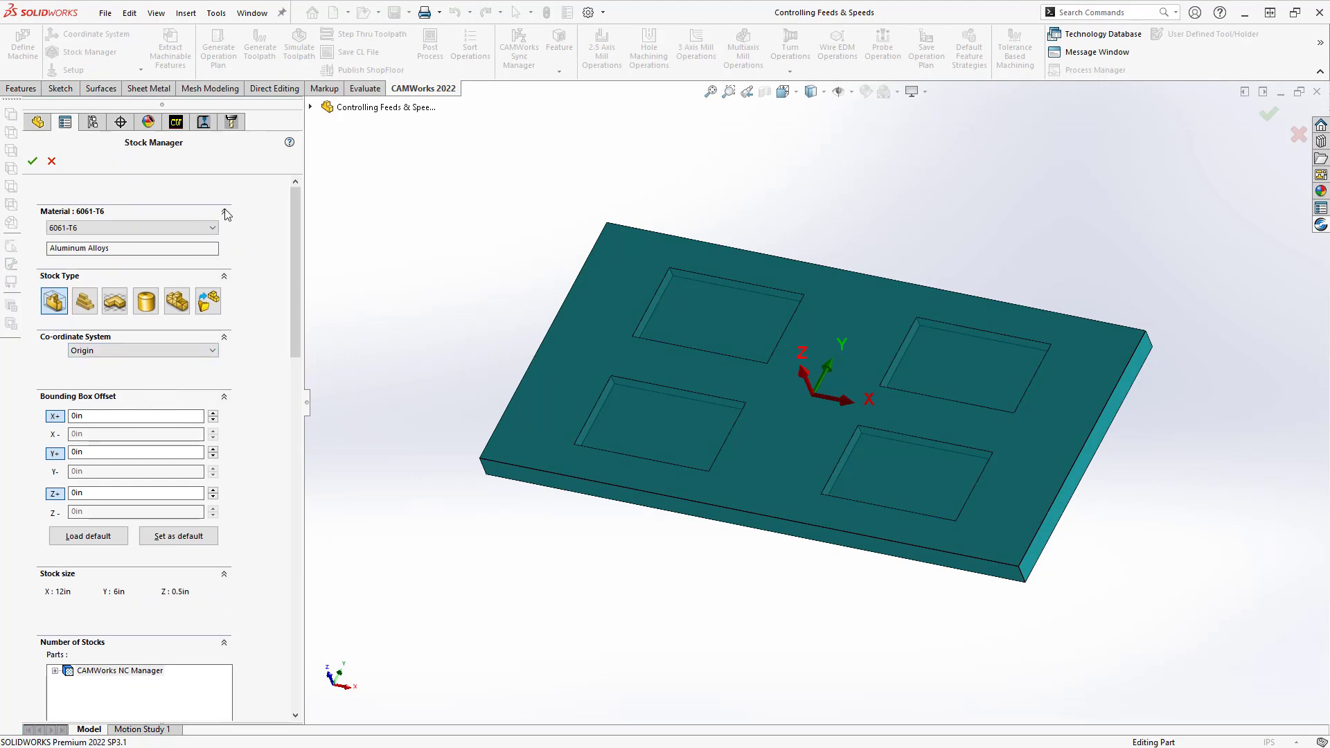
pyautogui.click(198, 228)
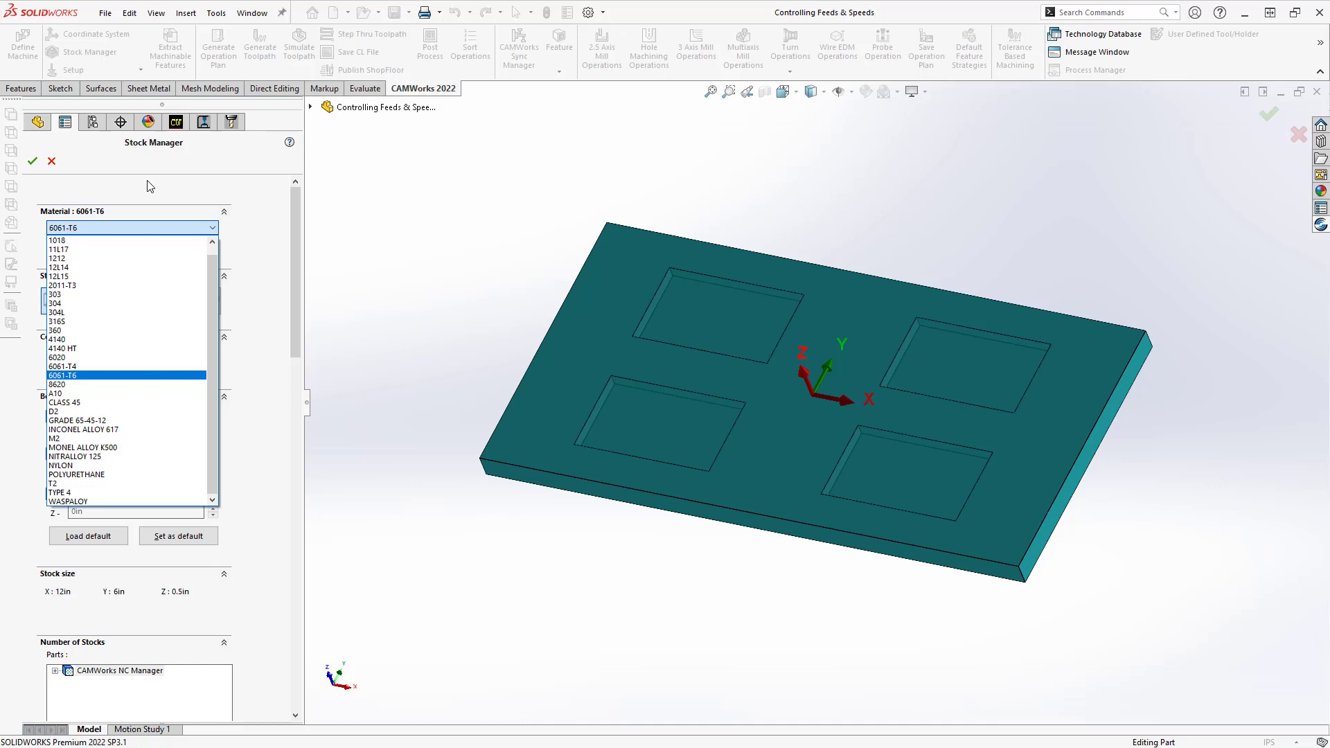
pyautogui.click(50, 164)
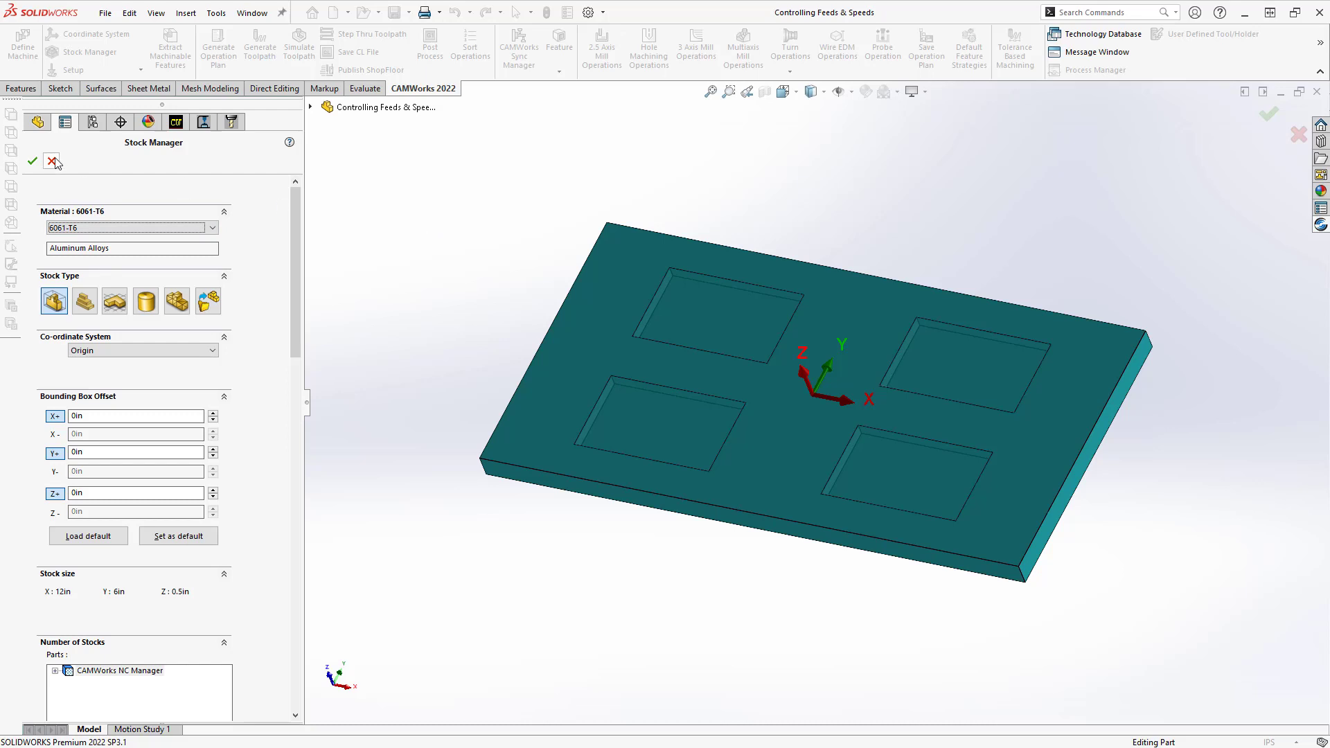
pyautogui.click(51, 161)
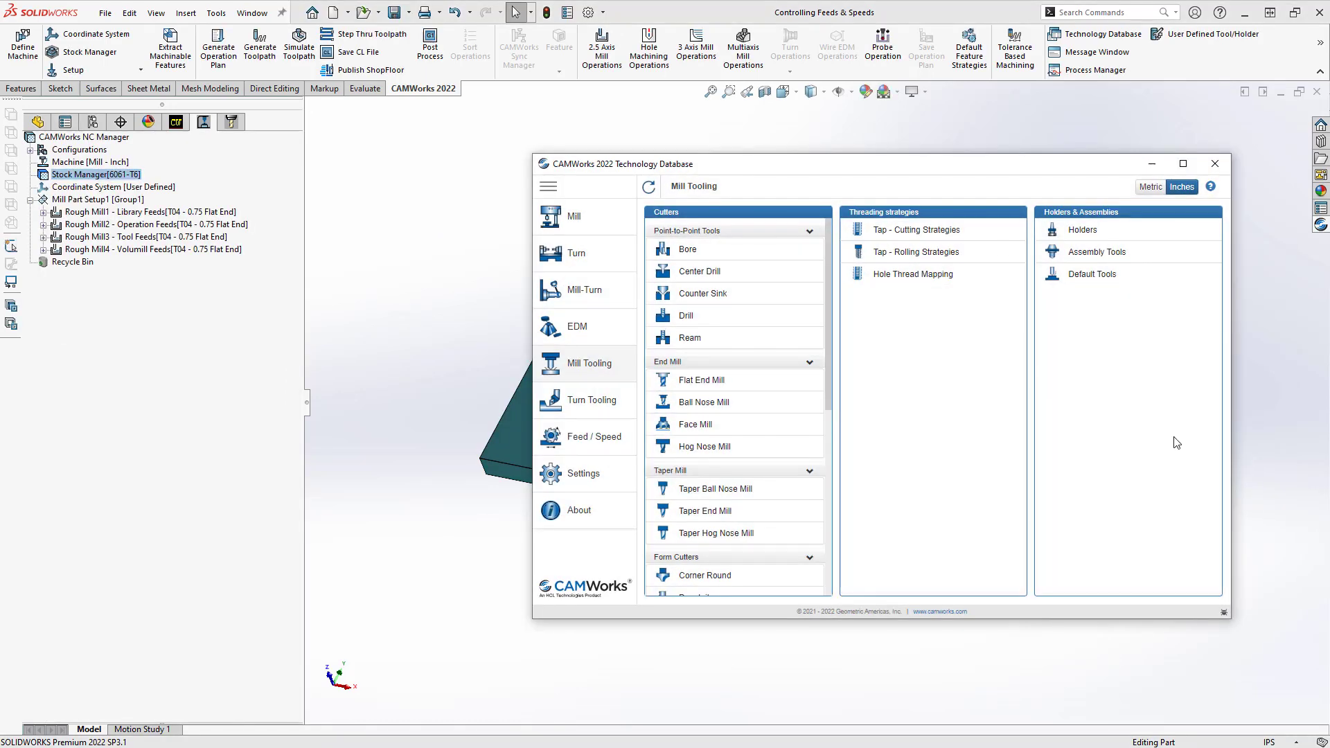
# Step: Open the feeds and speeds table for the aluminum material 6061-T6 from the Technology Database's Feed/Speed Editor
pyautogui.click(580, 440)
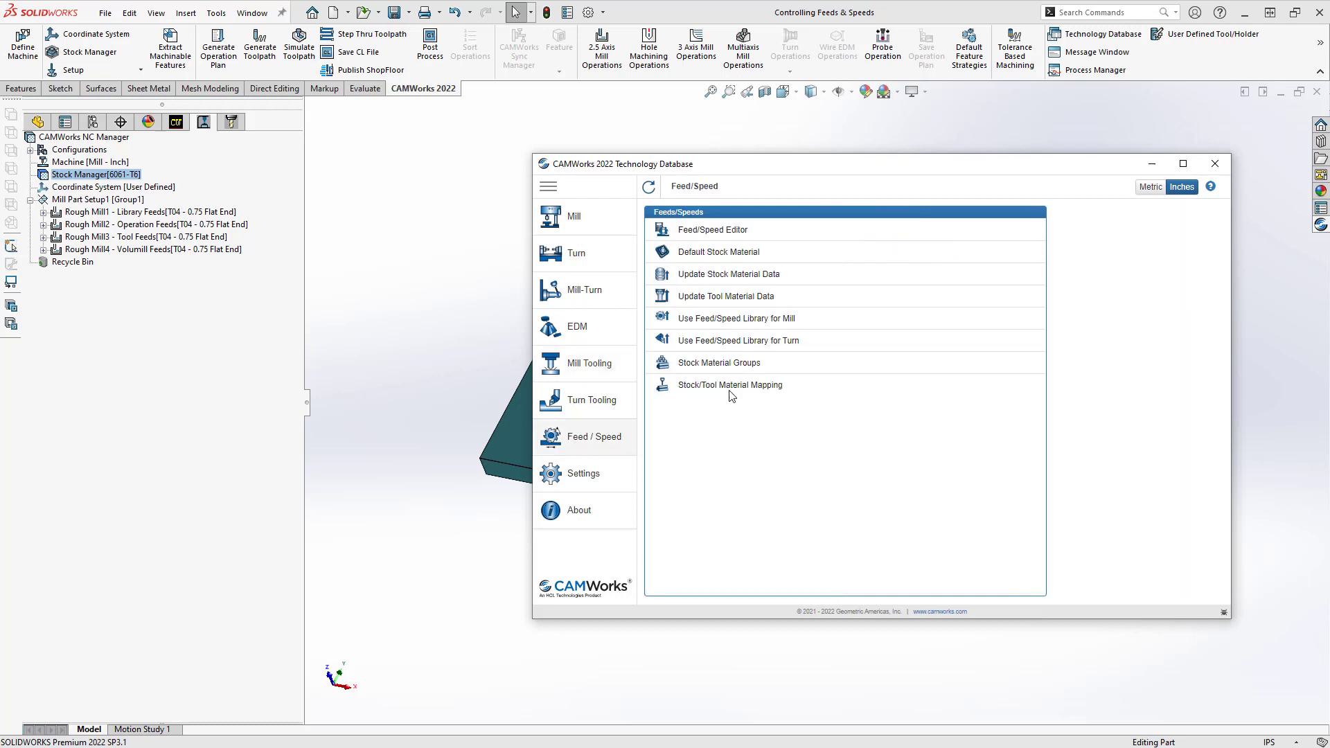
pyautogui.click(705, 231)
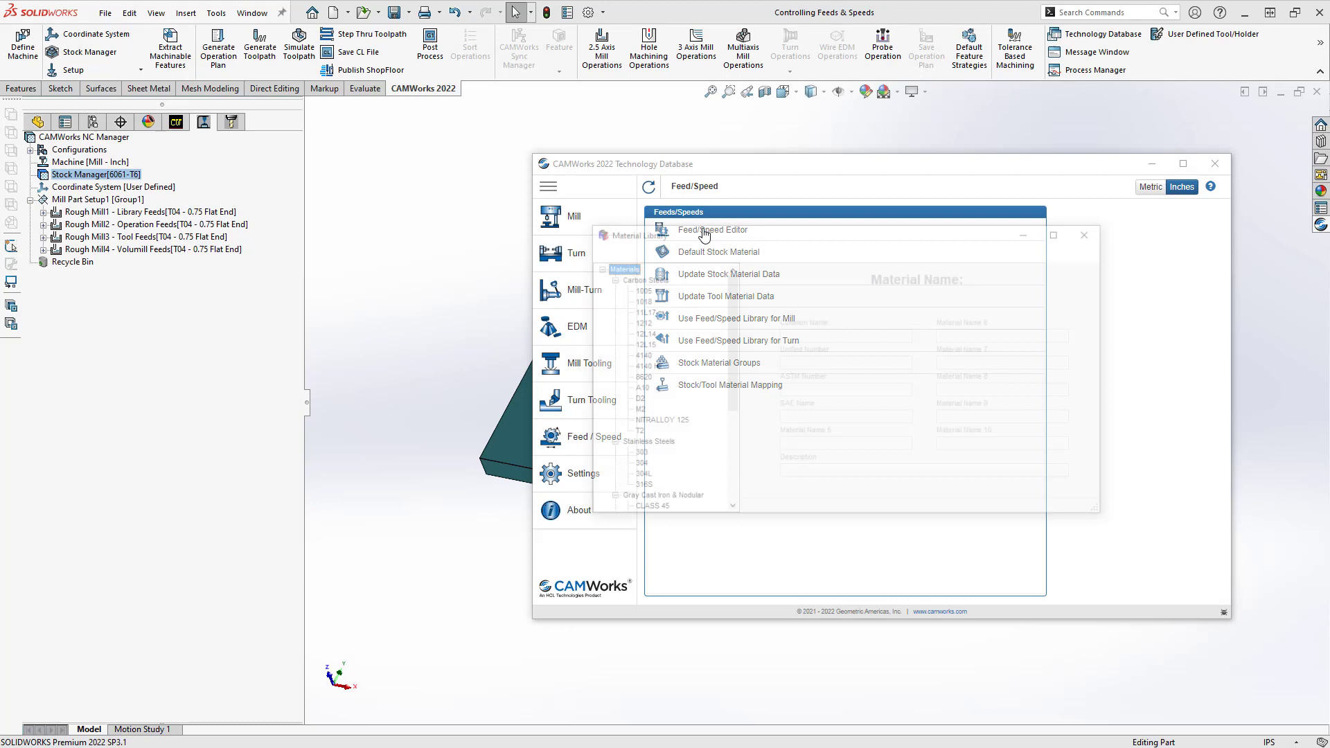
pyautogui.scroll(-3, 658, 324)
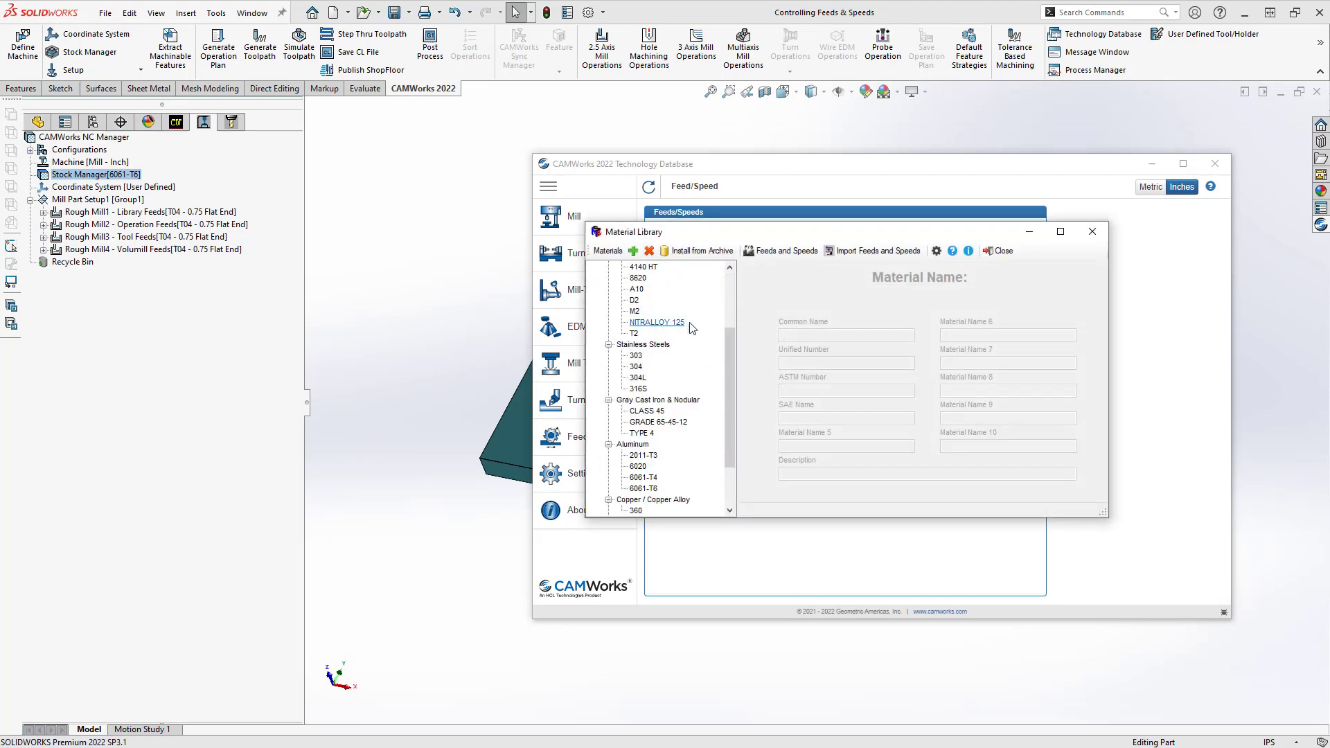
pyautogui.click(643, 489)
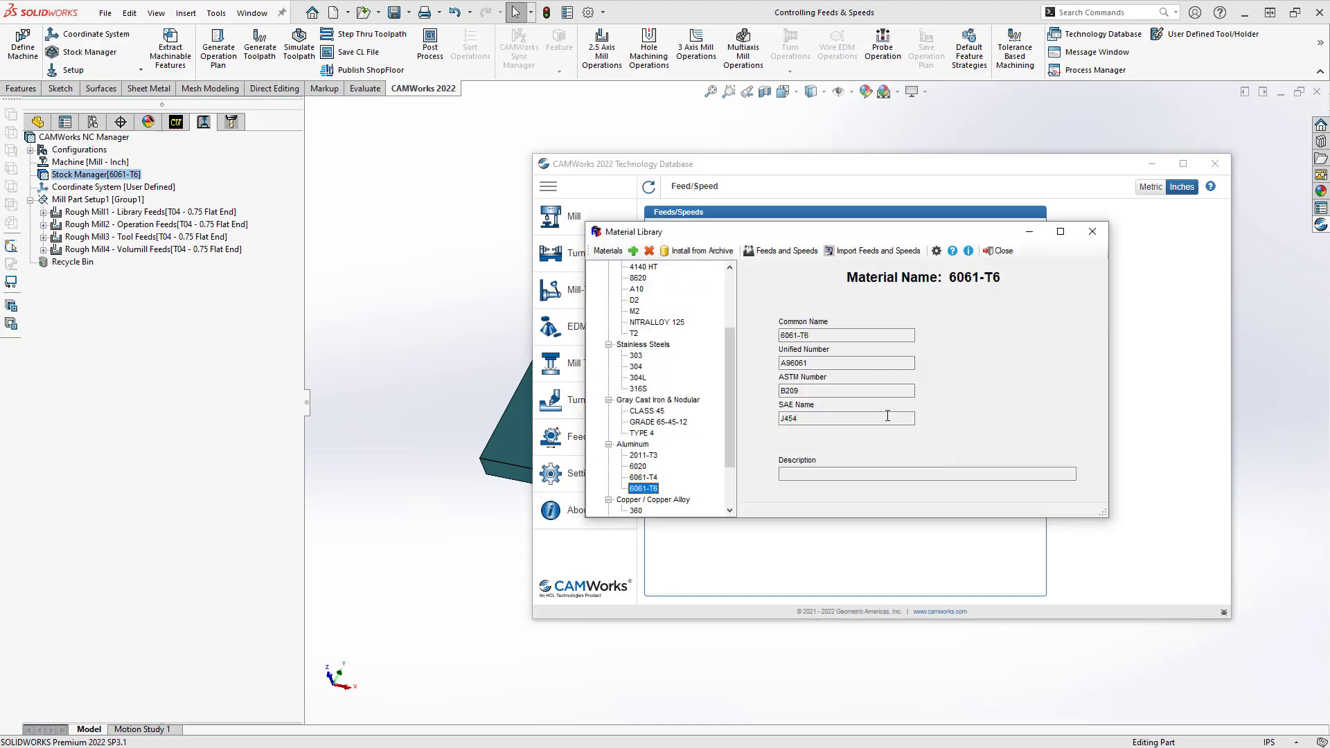
pyautogui.click(785, 251)
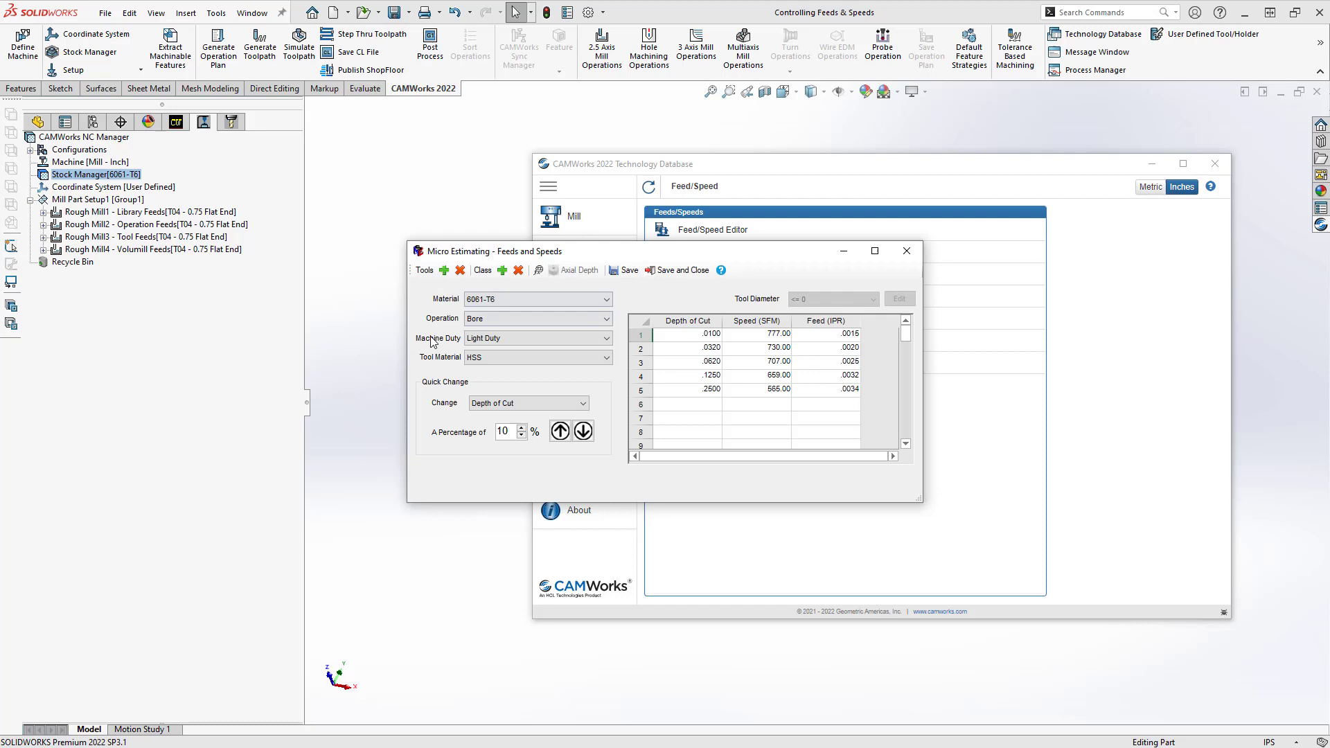
# Step: Show the 2/3 Axis Rough & Finish Mill values for Medium Duty, Carbide and tool diameter <= 0.75
pyautogui.click(497, 320)
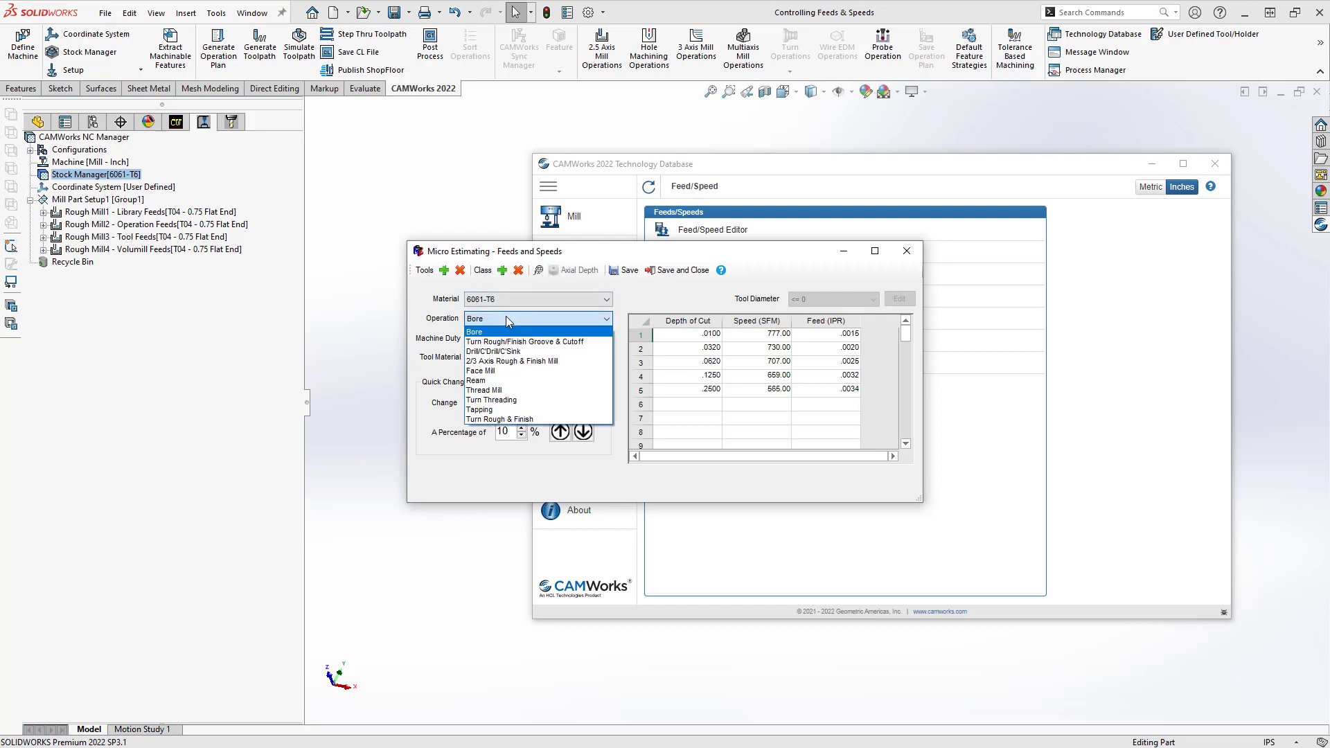
pyautogui.click(523, 362)
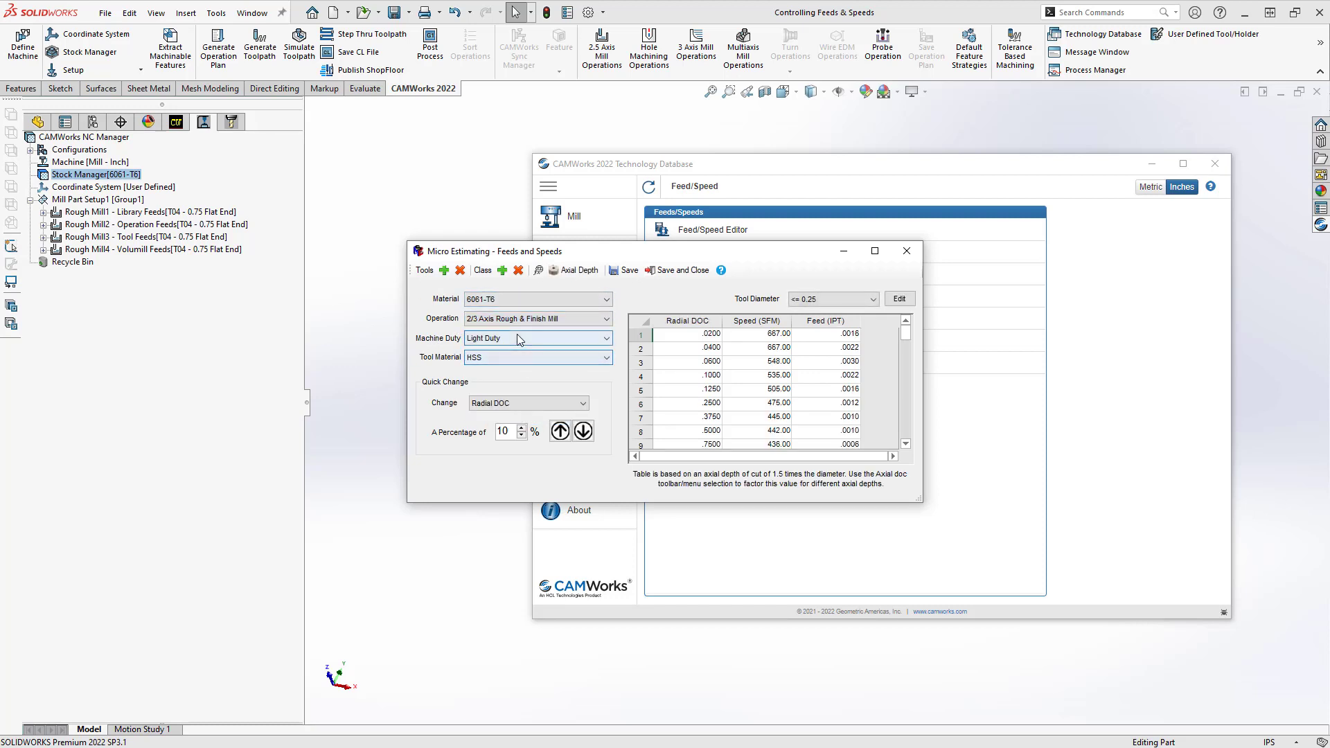
pyautogui.click(517, 334)
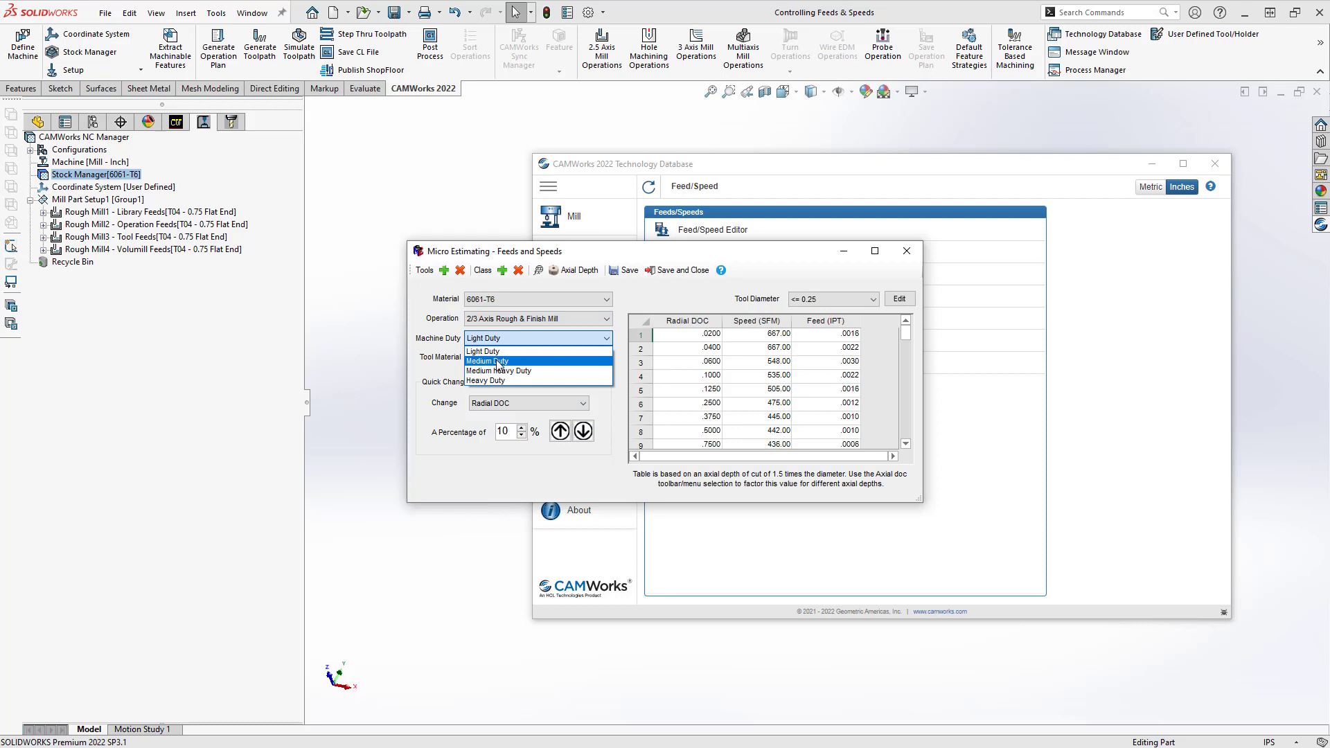
pyautogui.click(500, 360)
pyautogui.click(501, 358)
pyautogui.click(493, 378)
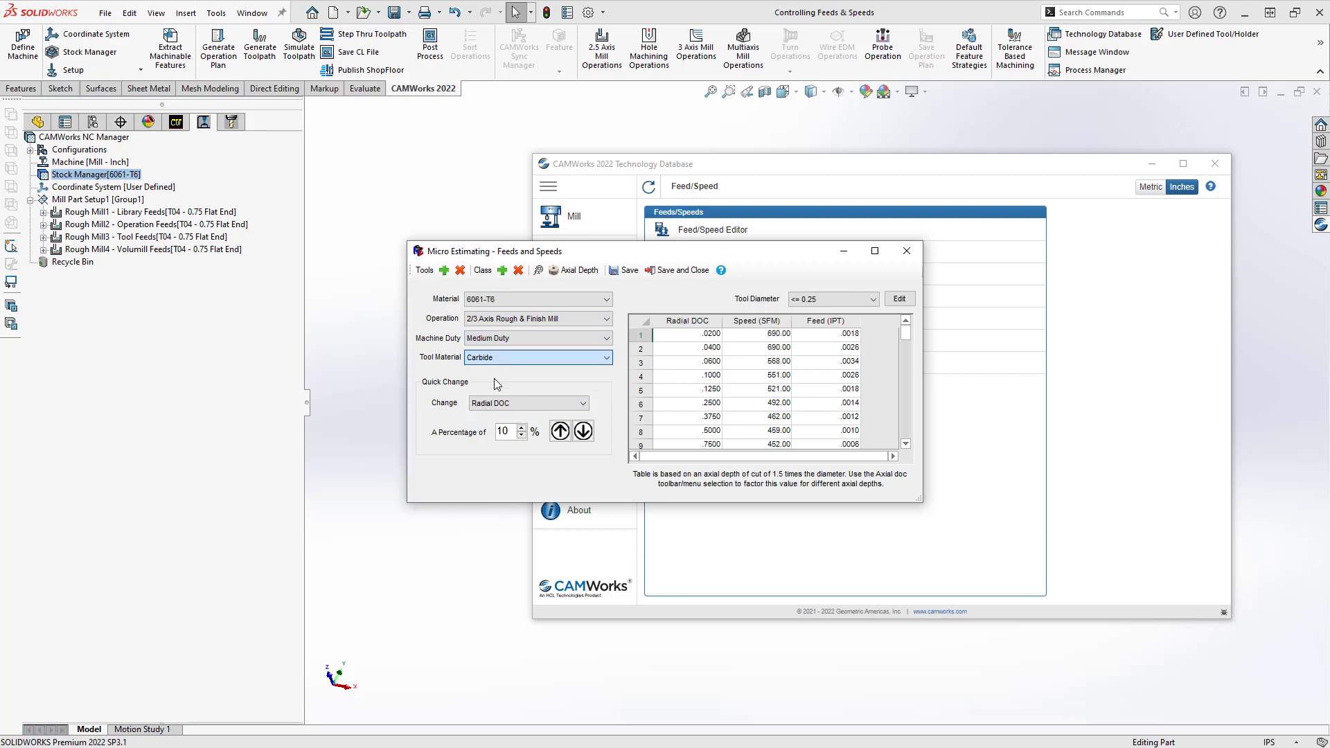
pyautogui.click(871, 300)
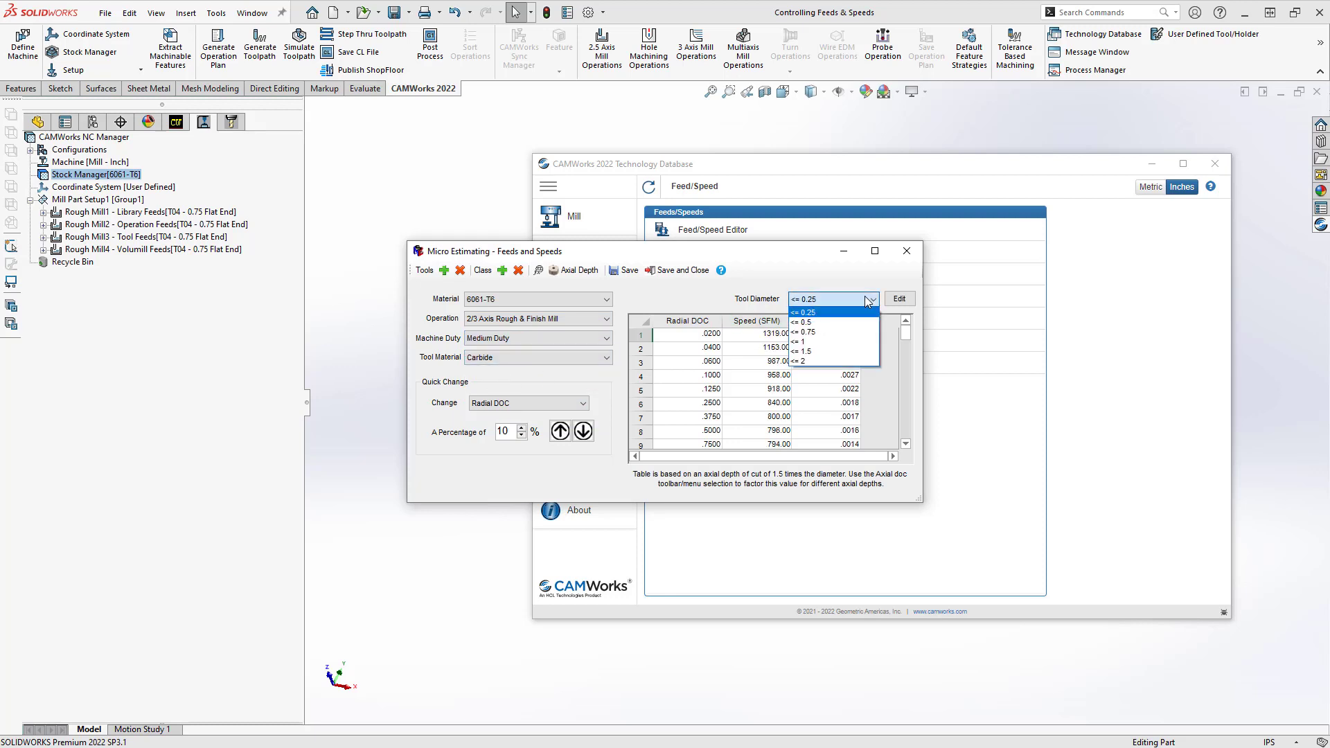
pyautogui.click(822, 335)
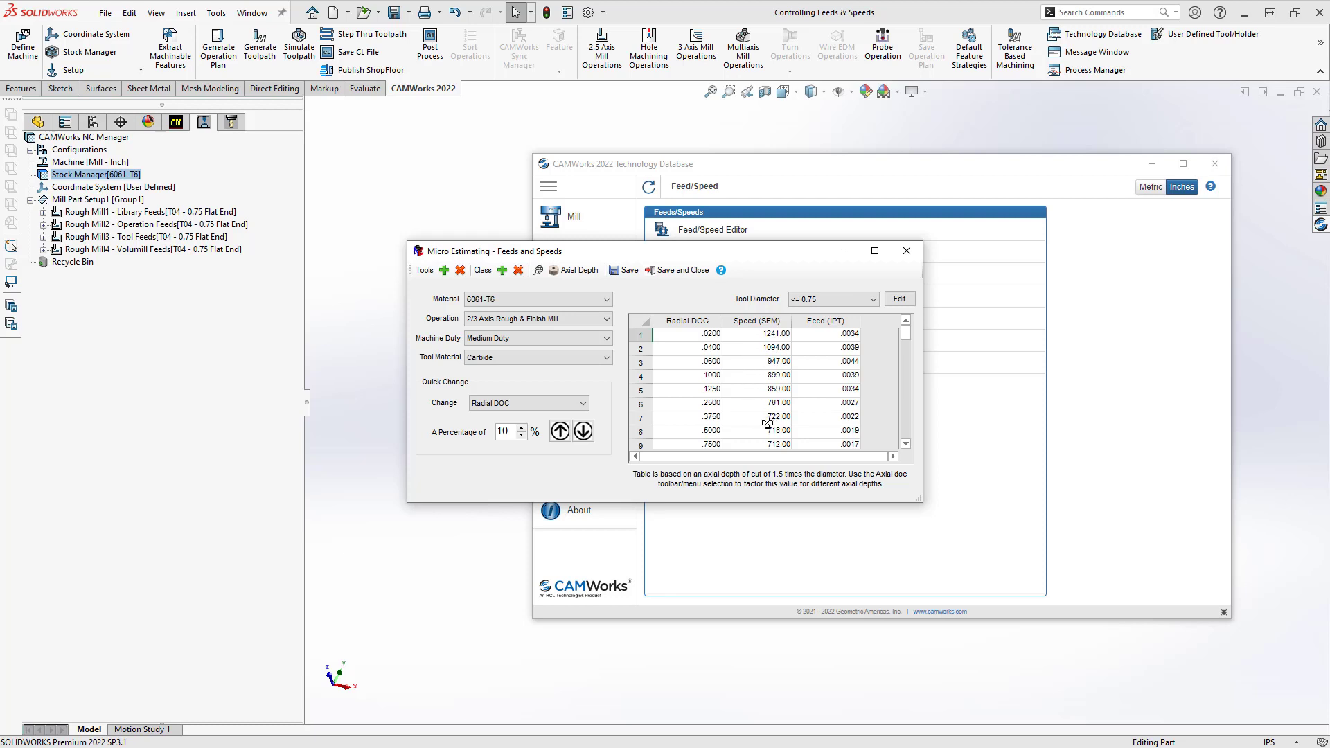
# Step: Compare Rough Mill1's spindle speed and feedrates with the library table, and cancel its parameters
pyautogui.click(148, 214)
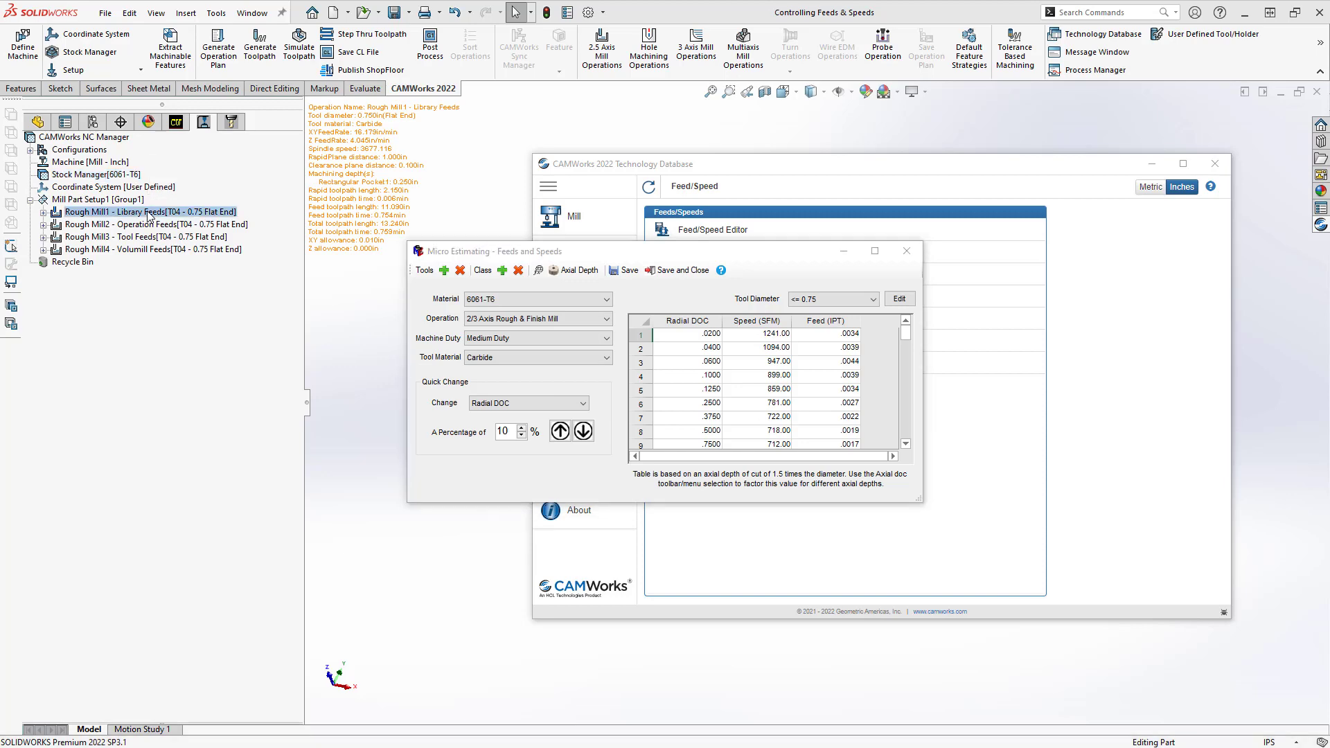
pyautogui.doubleClick(148, 214)
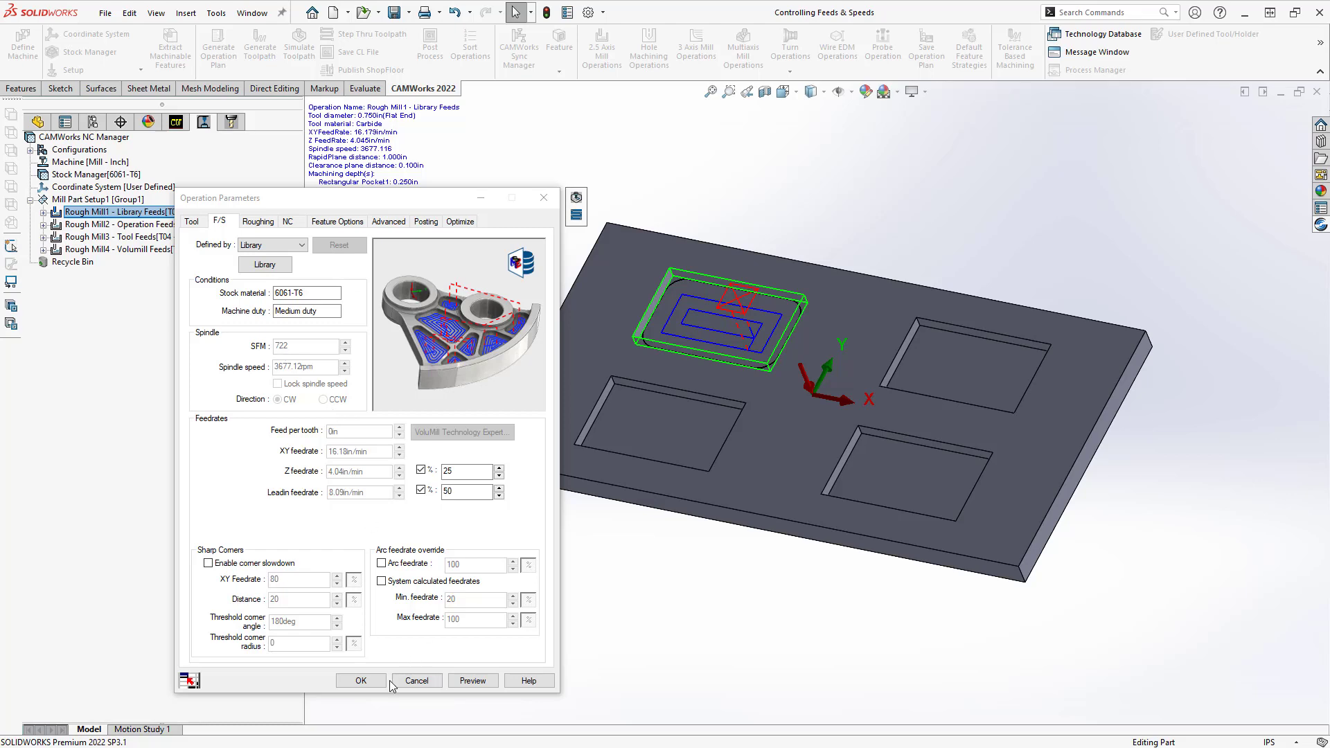
pyautogui.click(412, 681)
# Step: Examine the operation-defined SFM and XY feedrate of Rough Mill2, and cancel its parameters without changes
pyautogui.click(153, 225)
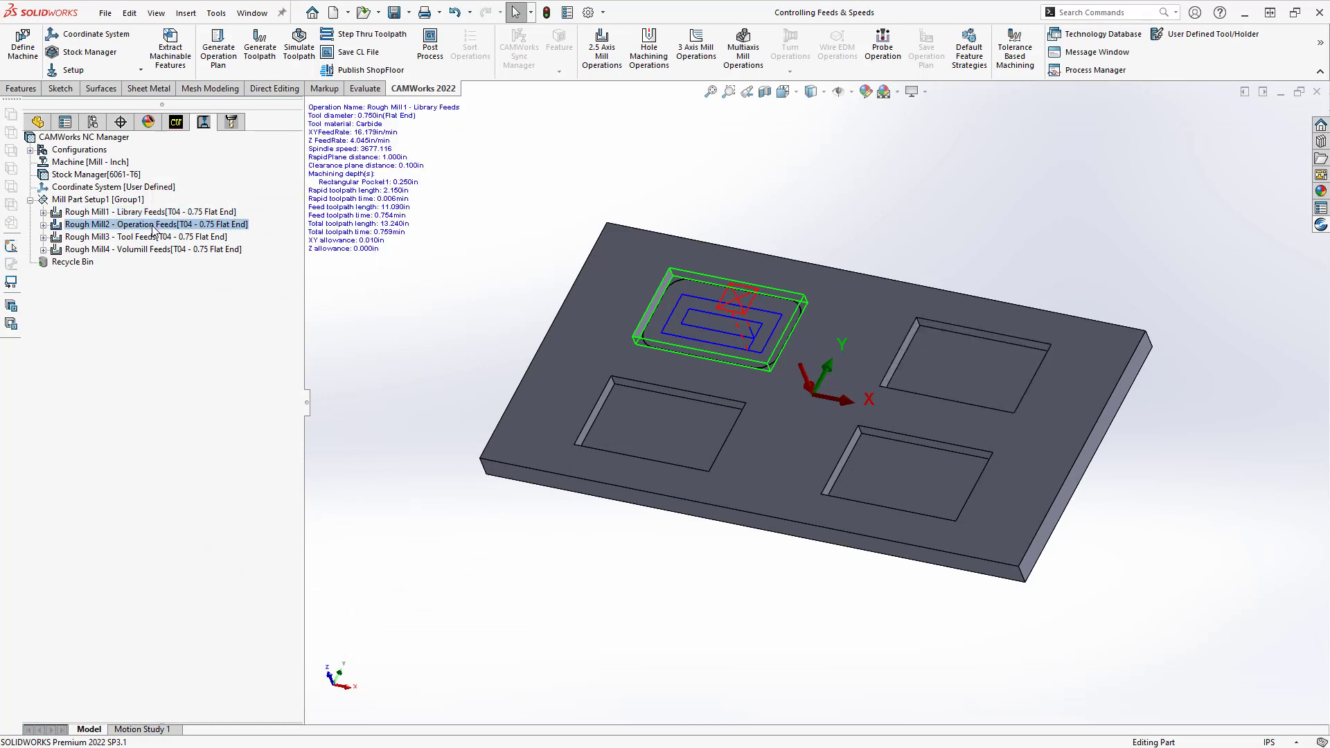
pyautogui.doubleClick(153, 228)
pyautogui.click(253, 248)
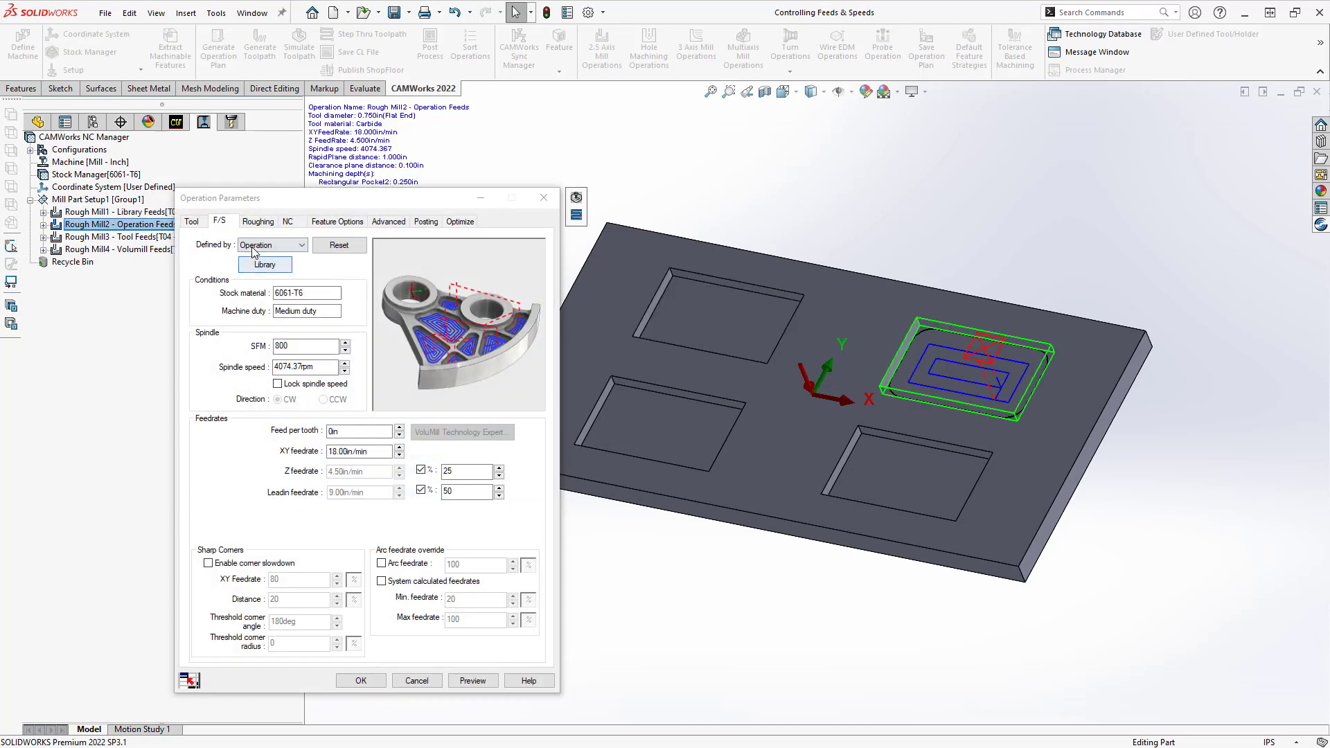
pyautogui.click(253, 248)
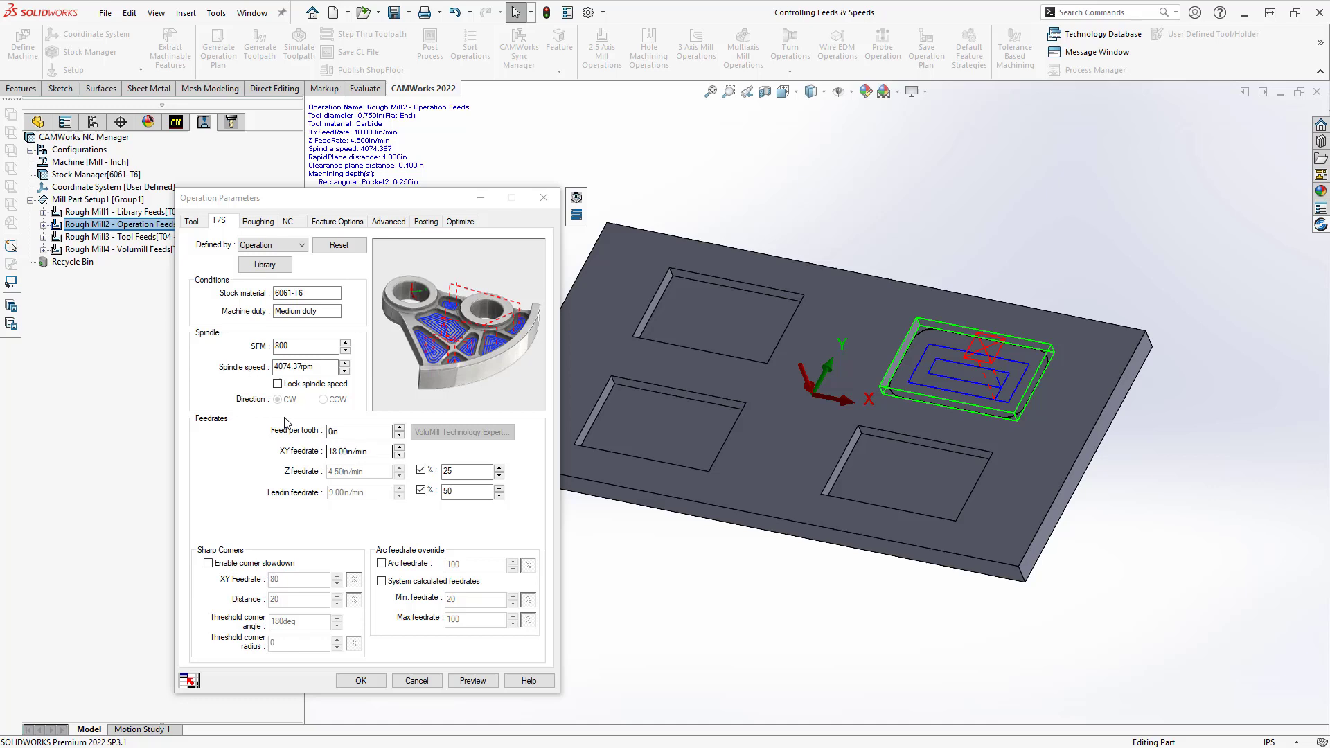
pyautogui.click(305, 346)
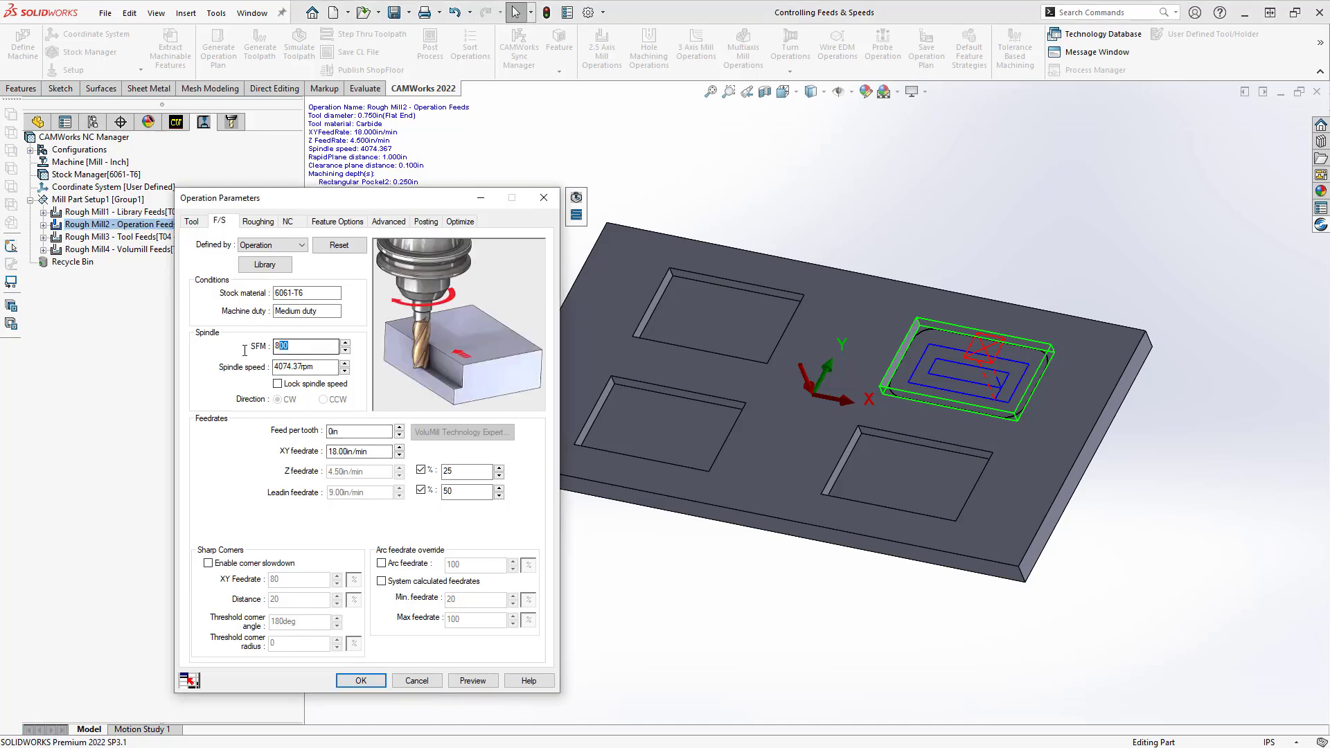
pyautogui.click(340, 451)
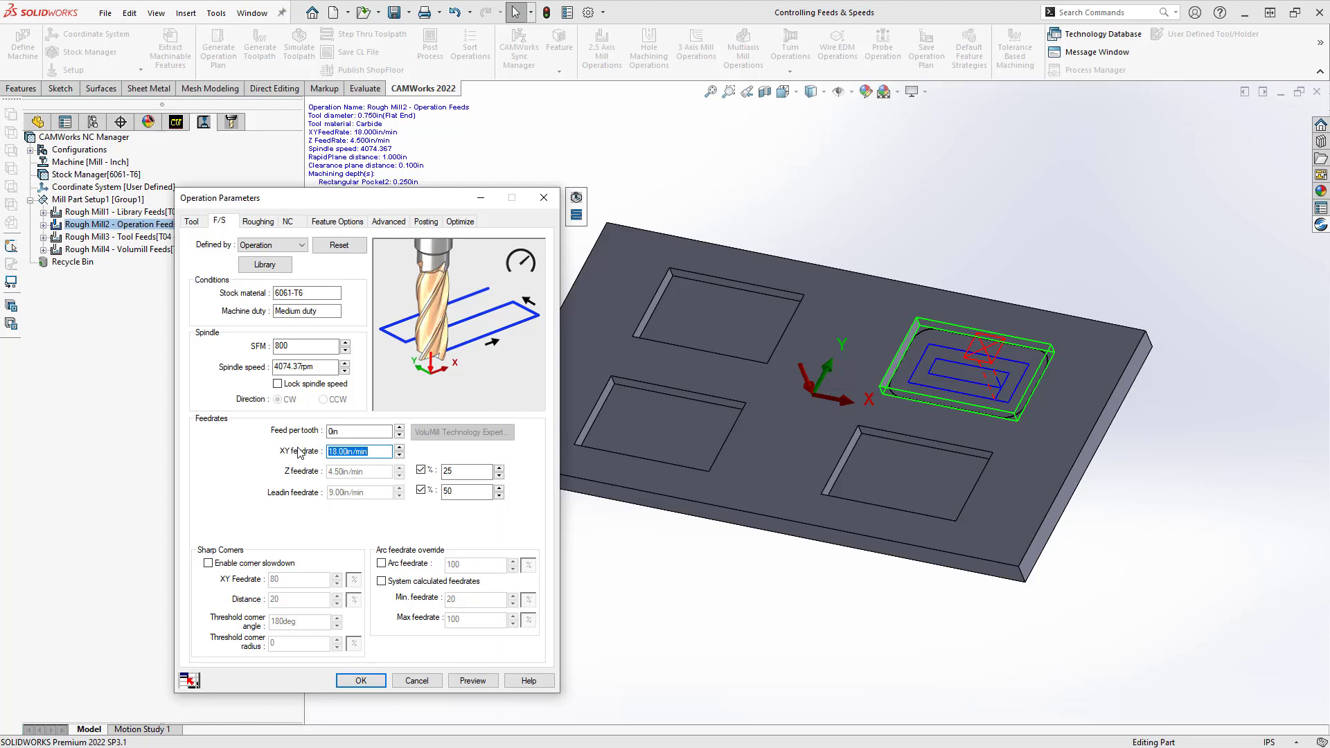
pyautogui.click(416, 681)
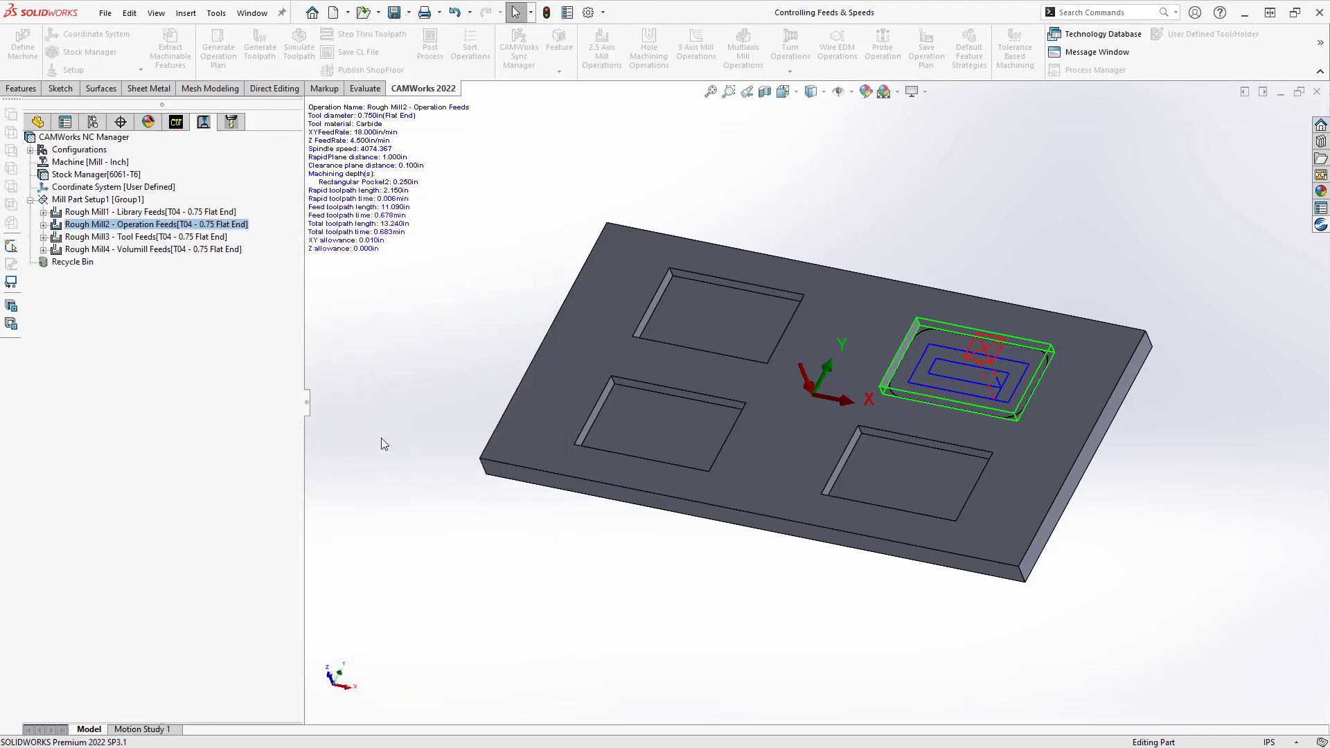
# Step: Open Rough Mill3's tool-defined feeds and speeds, and list the flat end mills in the Technology Database's mill tooling
pyautogui.click(159, 237)
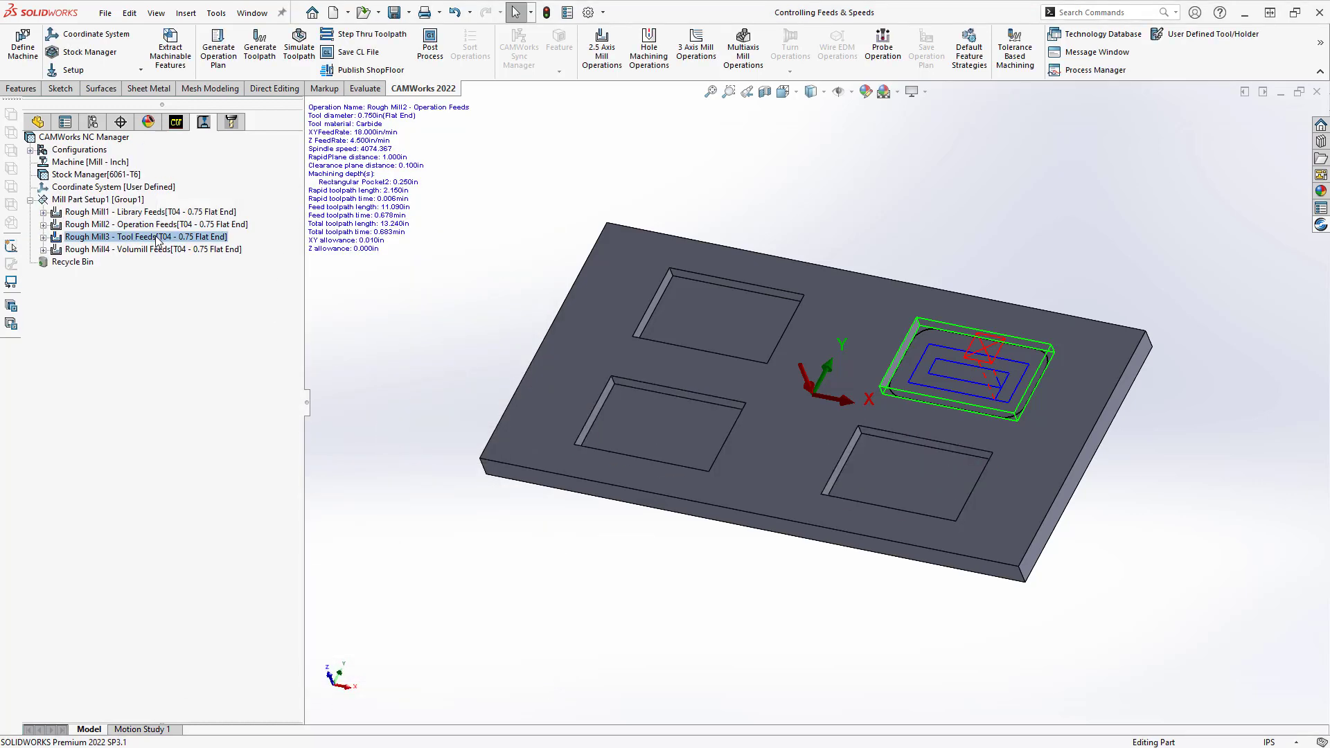
pyautogui.doubleClick(158, 239)
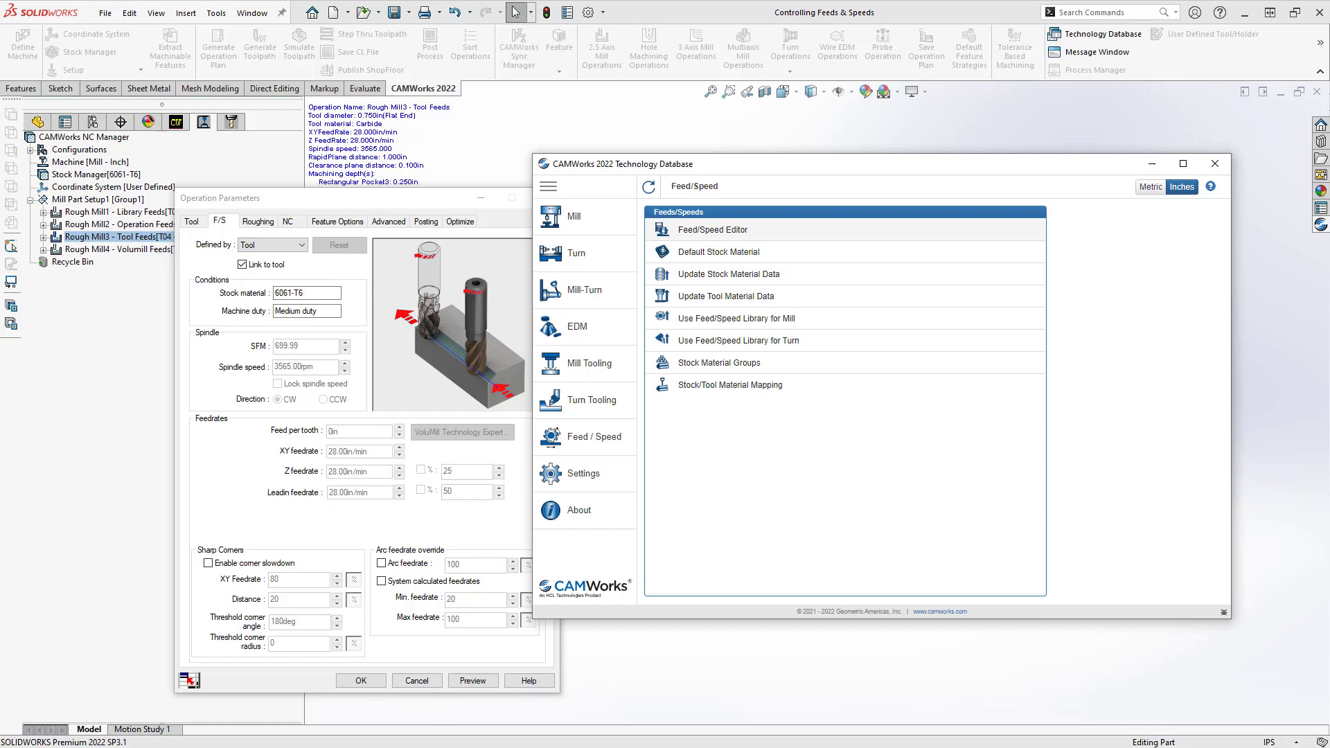
pyautogui.click(589, 365)
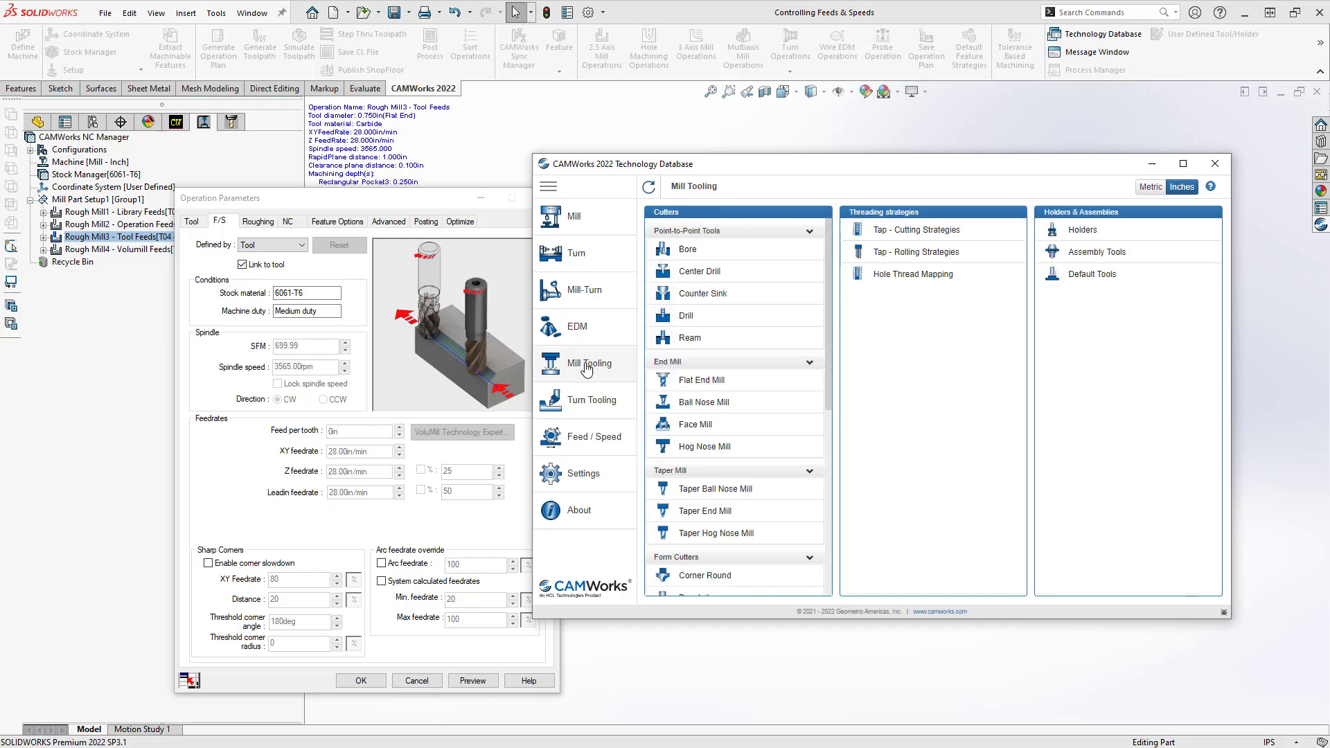
pyautogui.click(702, 381)
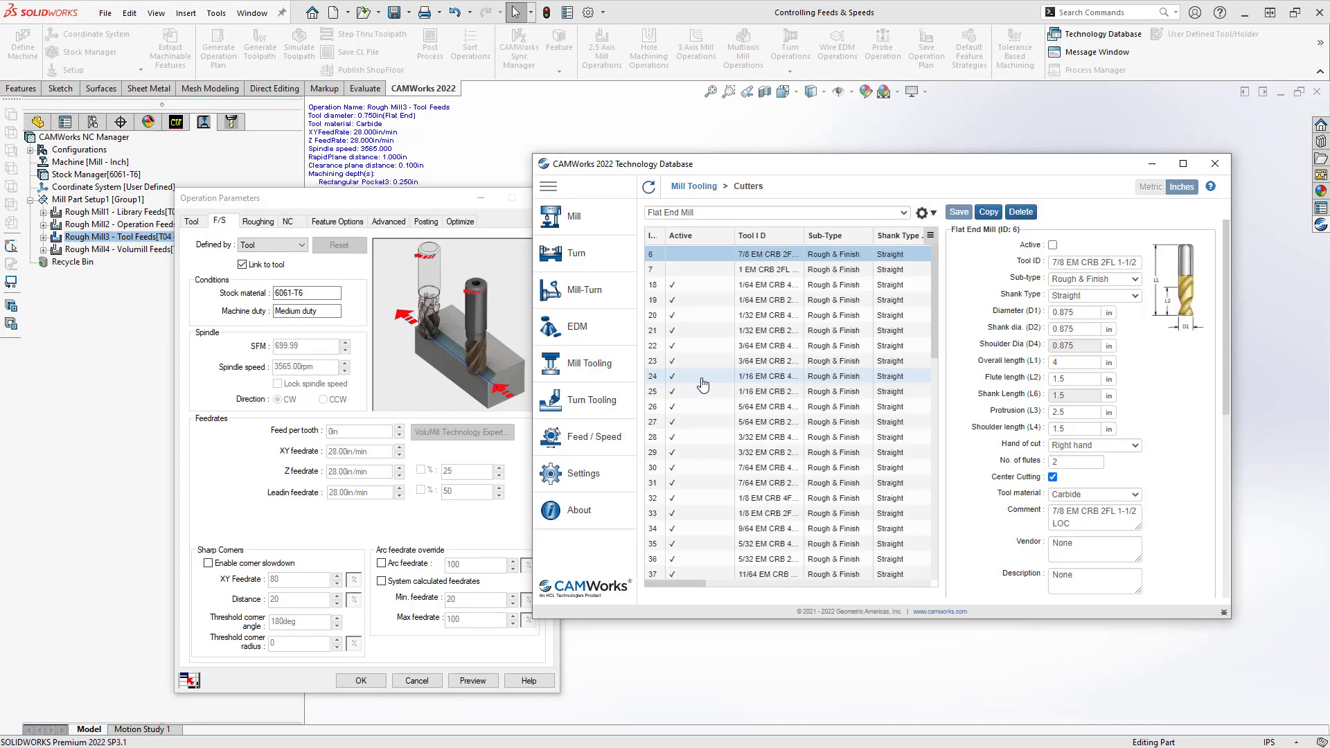
# Step: Compare the cutting parameters of the 3/4 EM CRB 2FL 1-1/2 end mill with Rough Mill3's values, and close both windows without changes
pyautogui.scroll(-14, 702, 383)
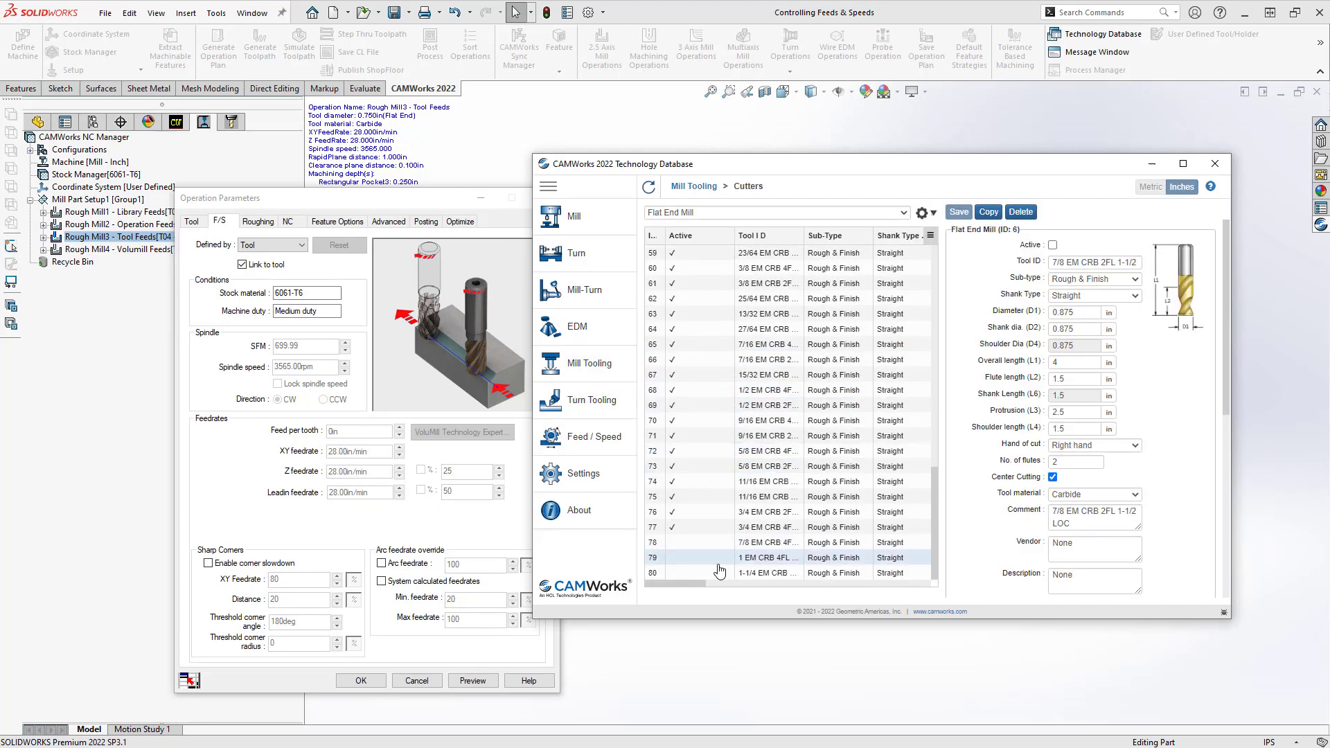
pyautogui.click(656, 516)
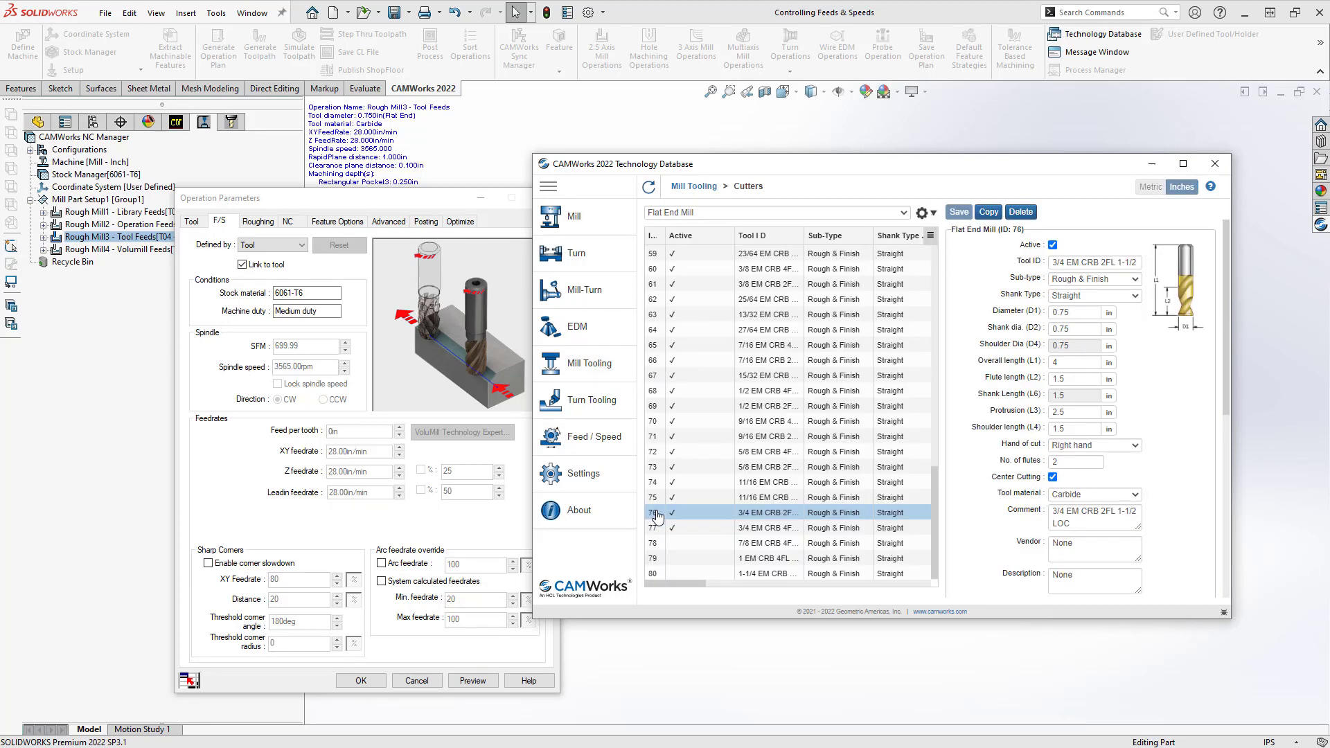
pyautogui.scroll(-5, 1148, 469)
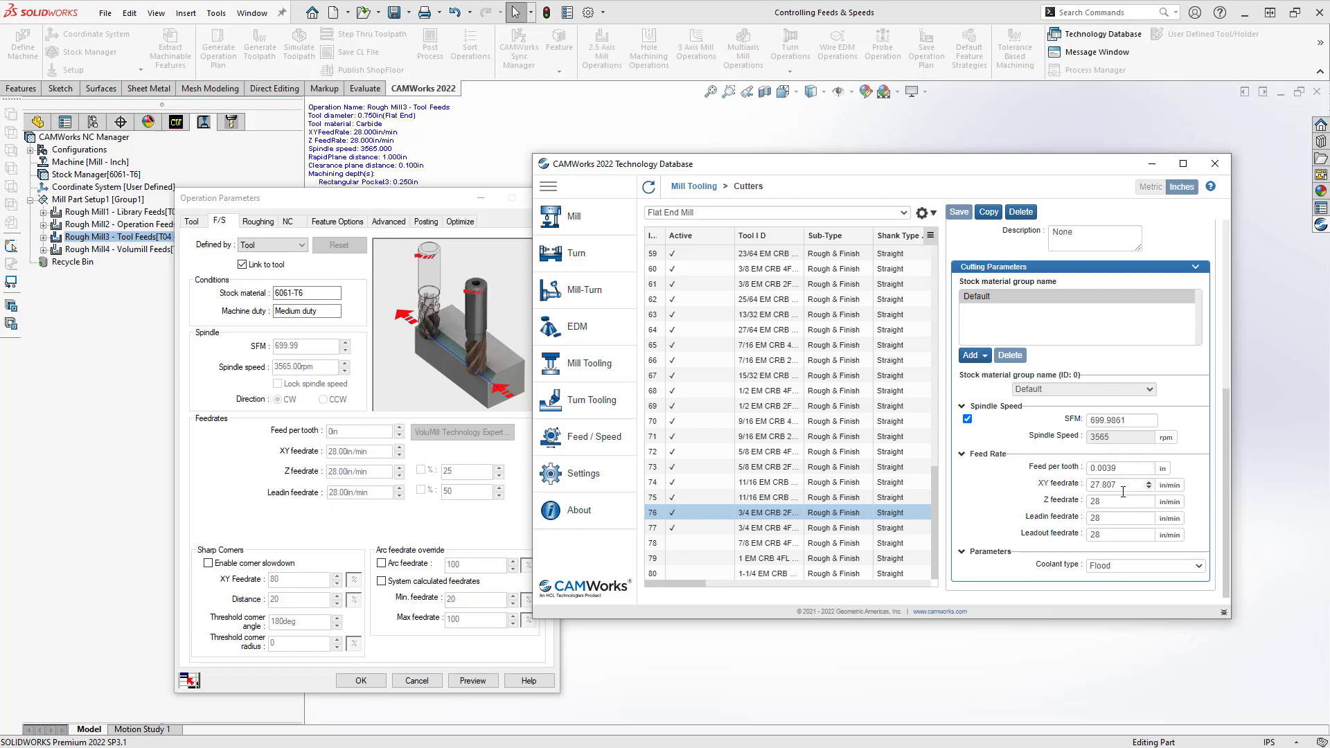
pyautogui.click(1153, 165)
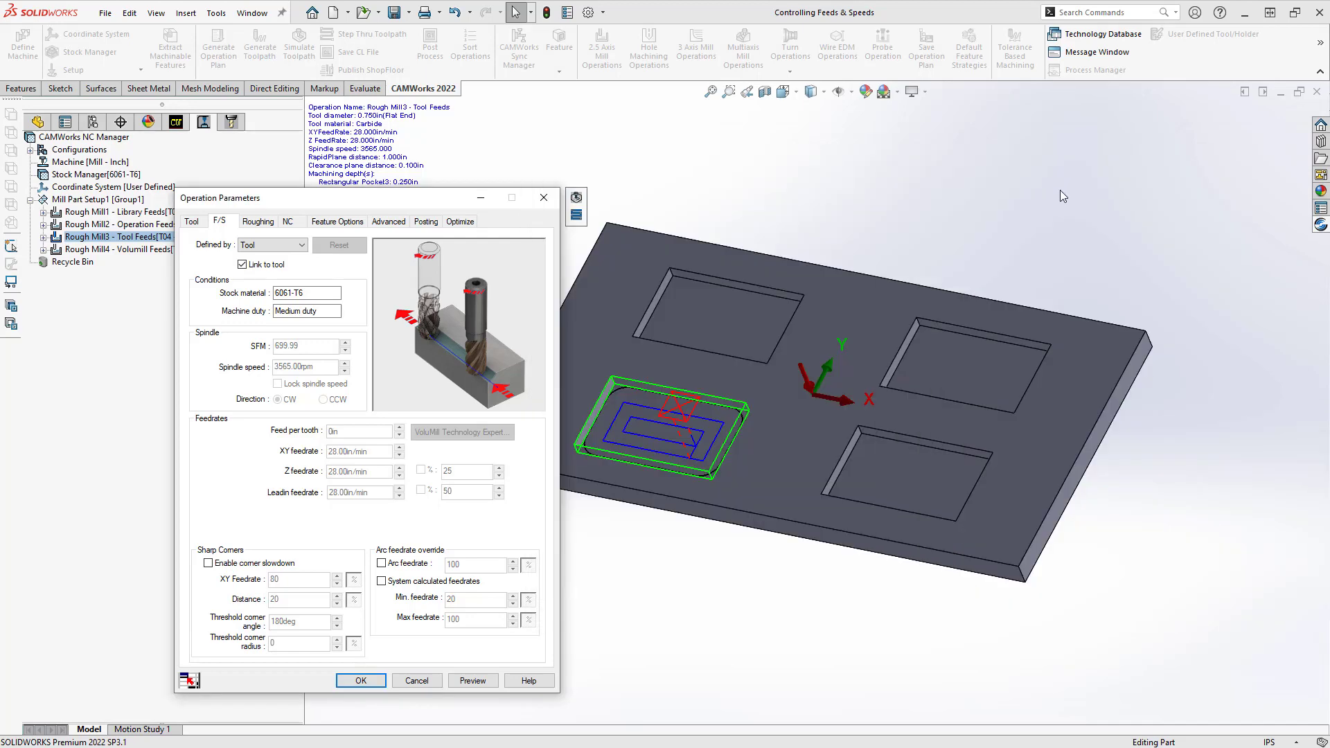
pyautogui.click(543, 200)
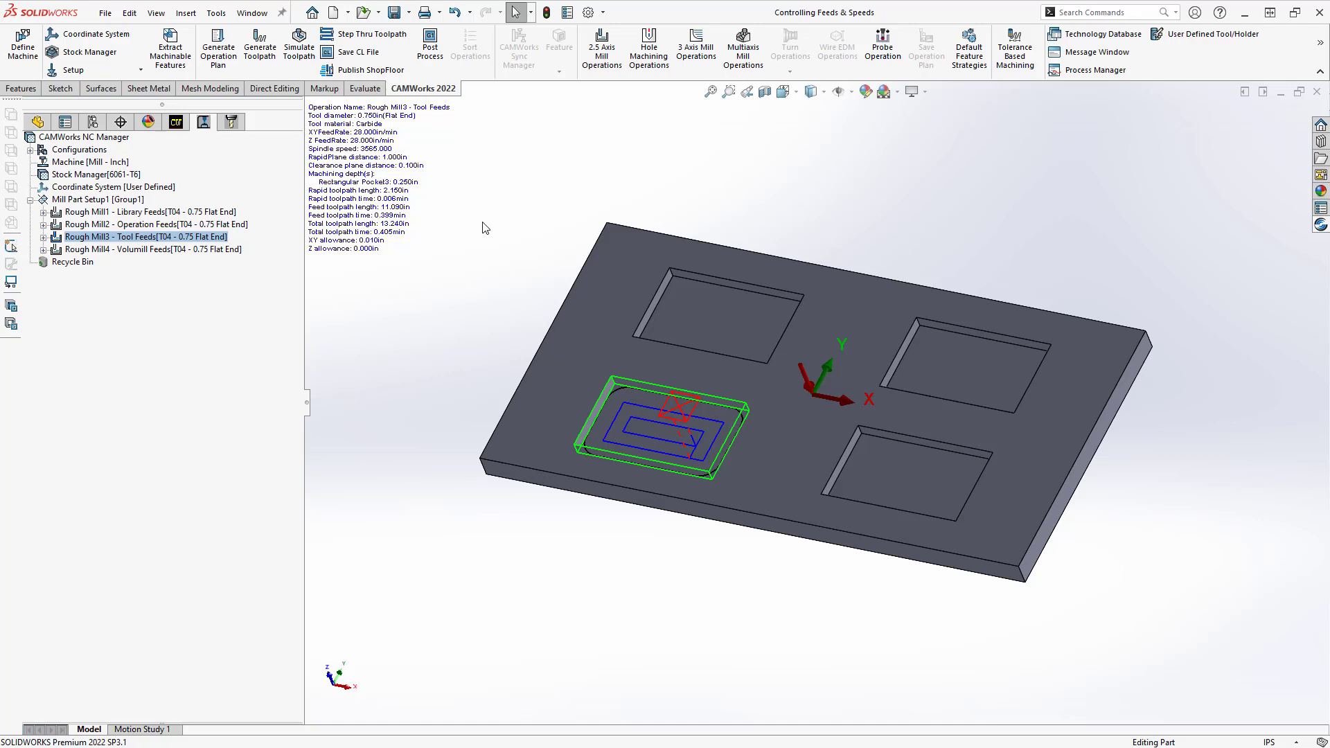
# Step: Examine Rough Mill4's feeds and speeds and its VoluMill Technology Expert recommendations, and cancel both dialogs
pyautogui.click(153, 250)
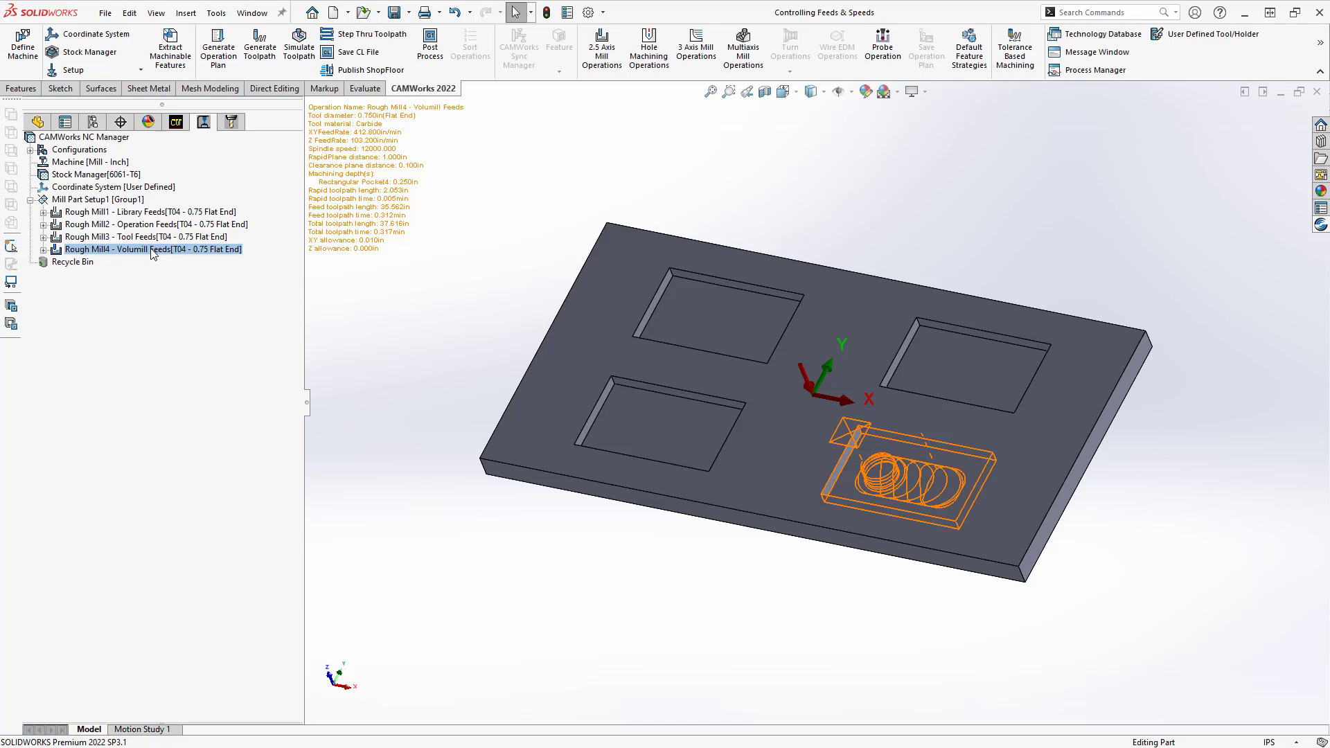
pyautogui.doubleClick(152, 250)
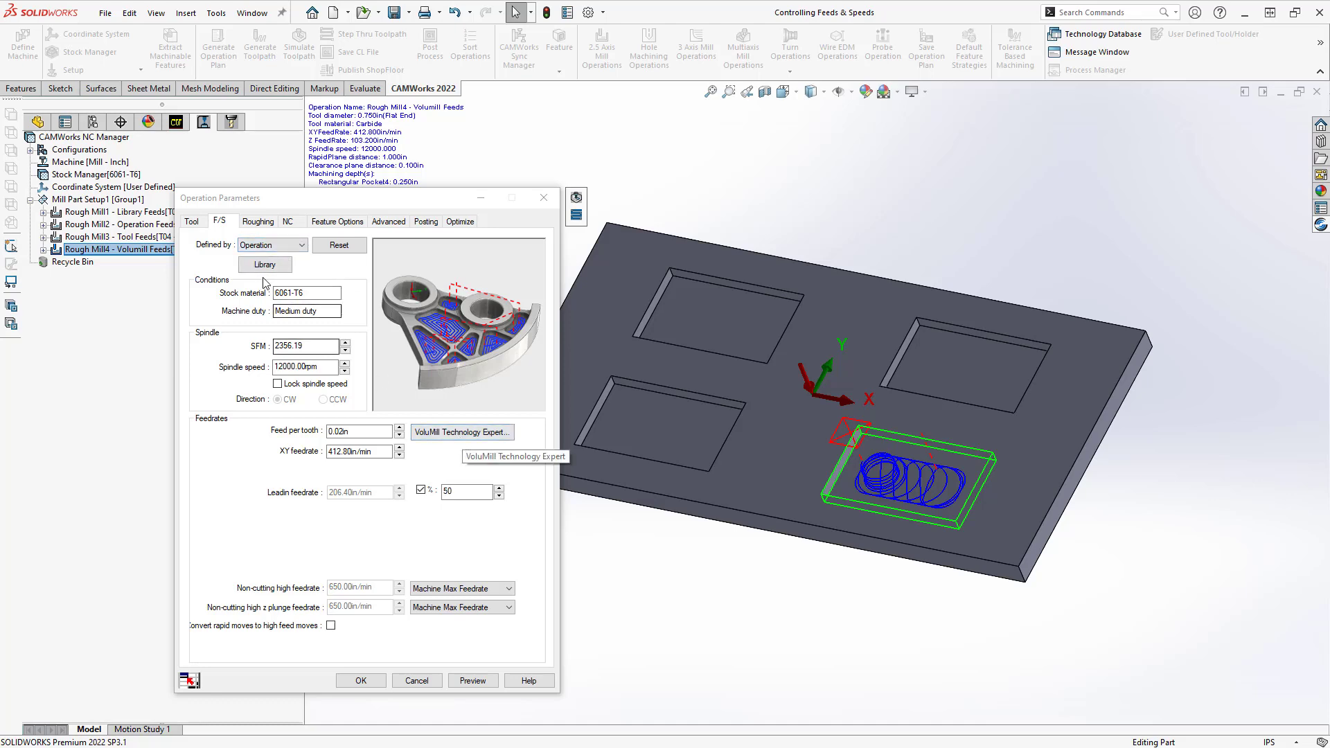
pyautogui.click(463, 435)
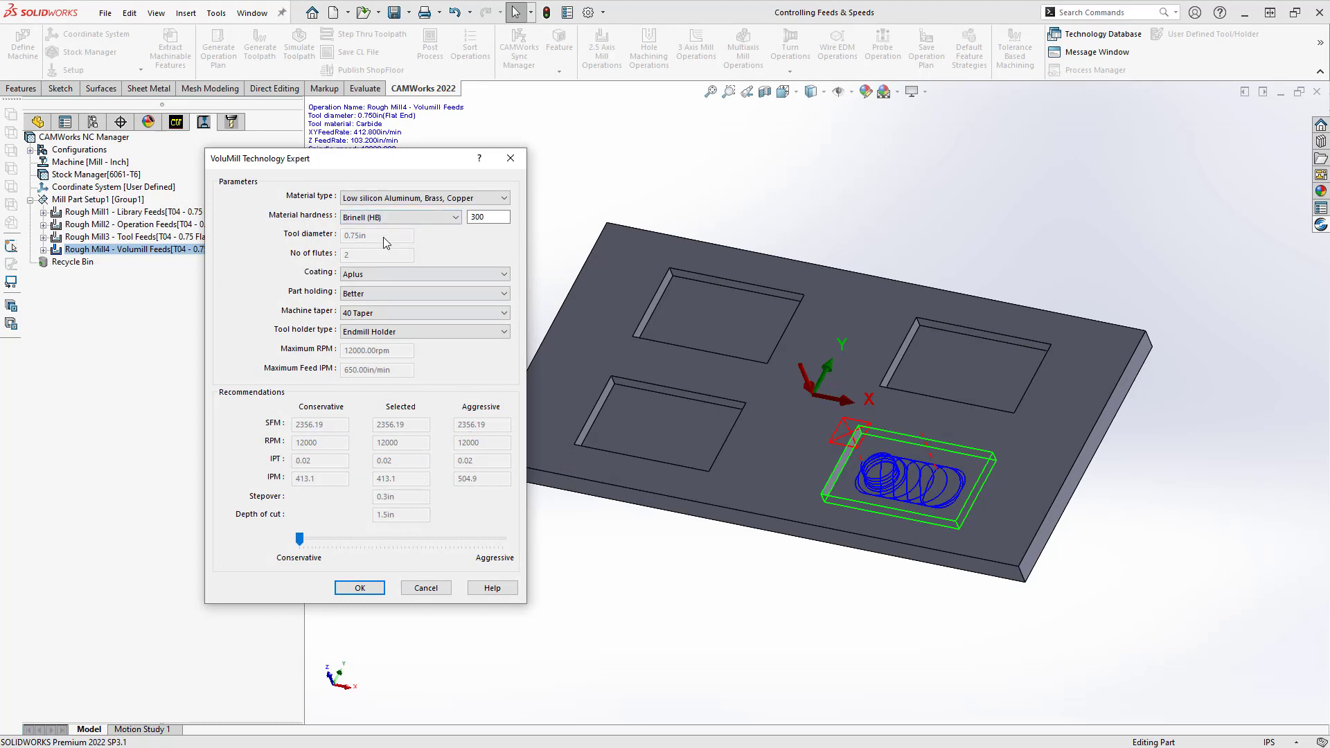
pyautogui.click(427, 594)
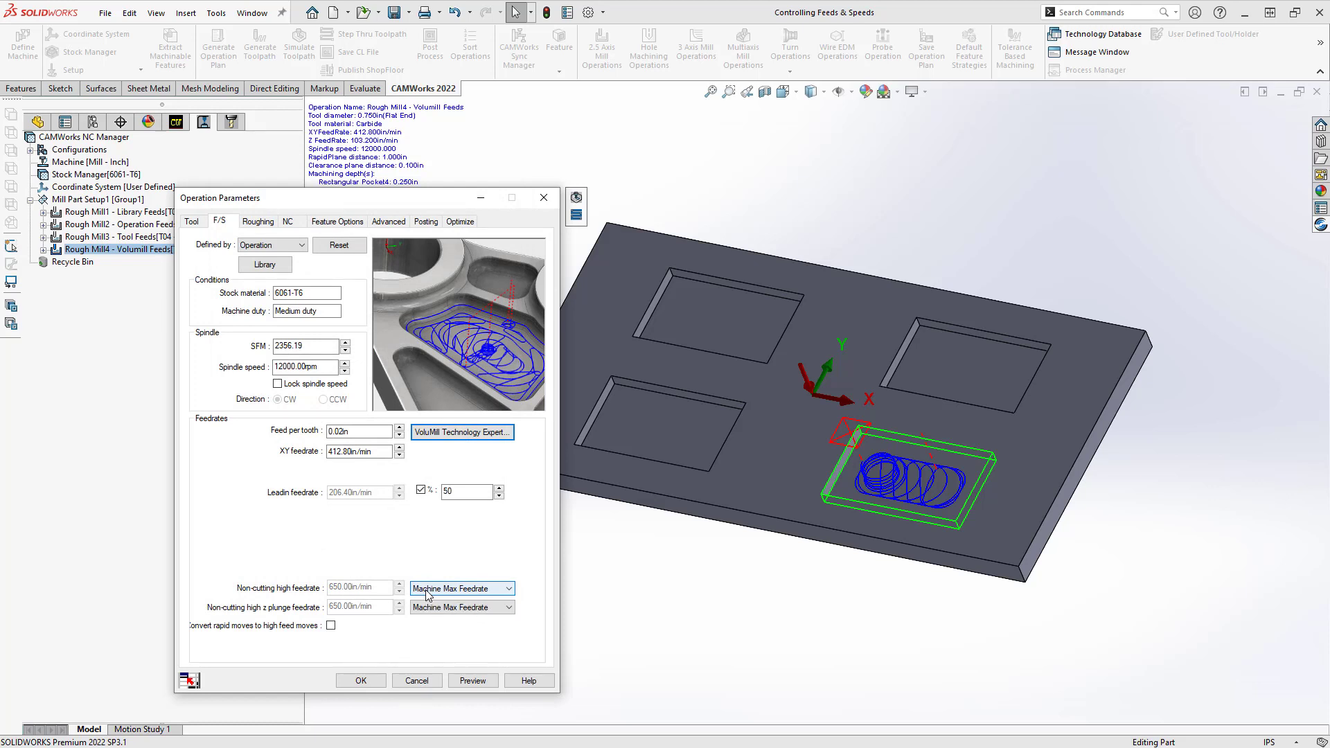
pyautogui.click(416, 680)
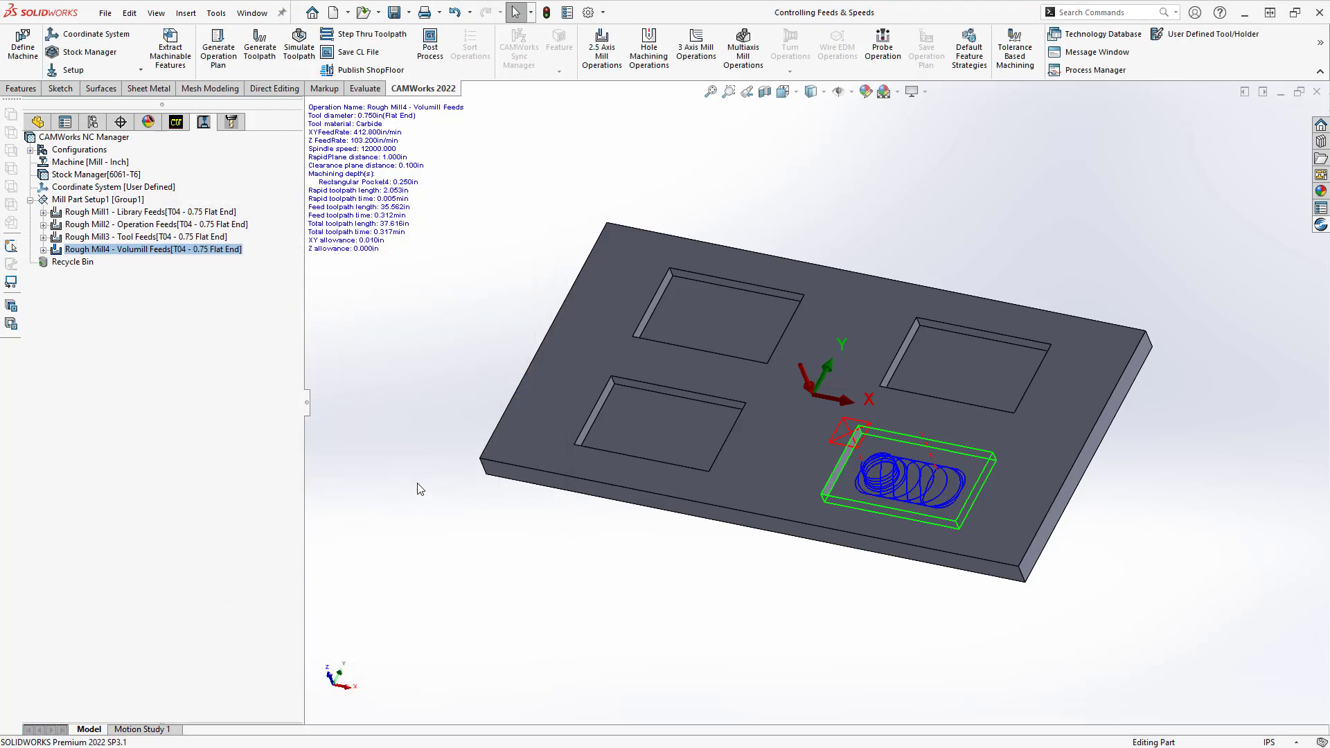